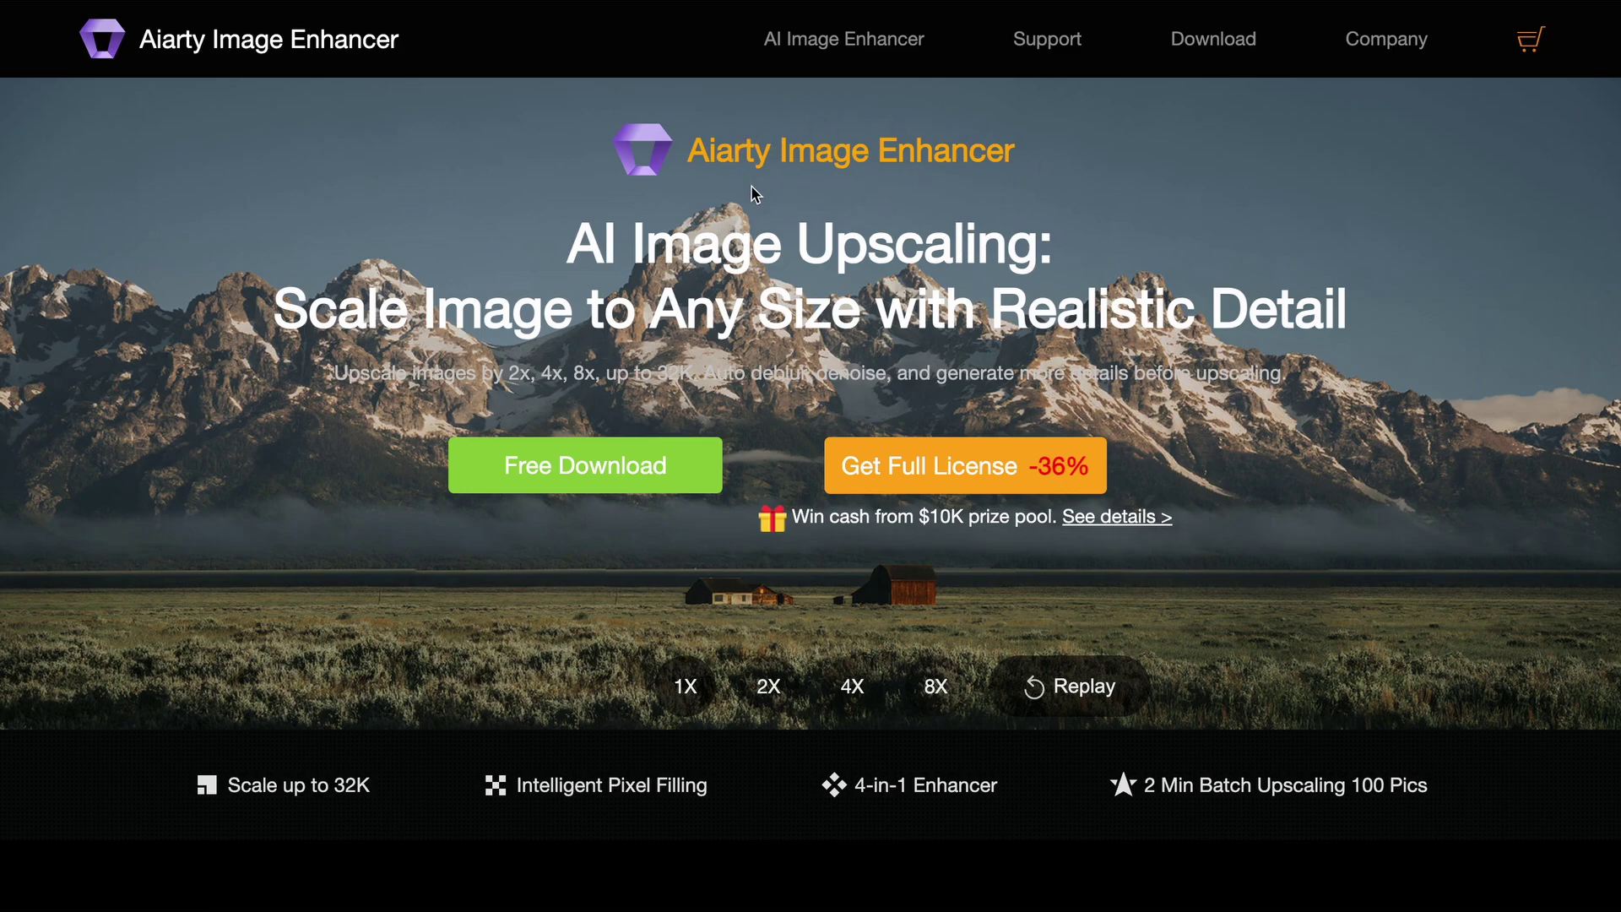
- Replay the landscape upscaling demo, then scroll to the original/2X/4X/8X portrait comparison
left_click(1045, 681)
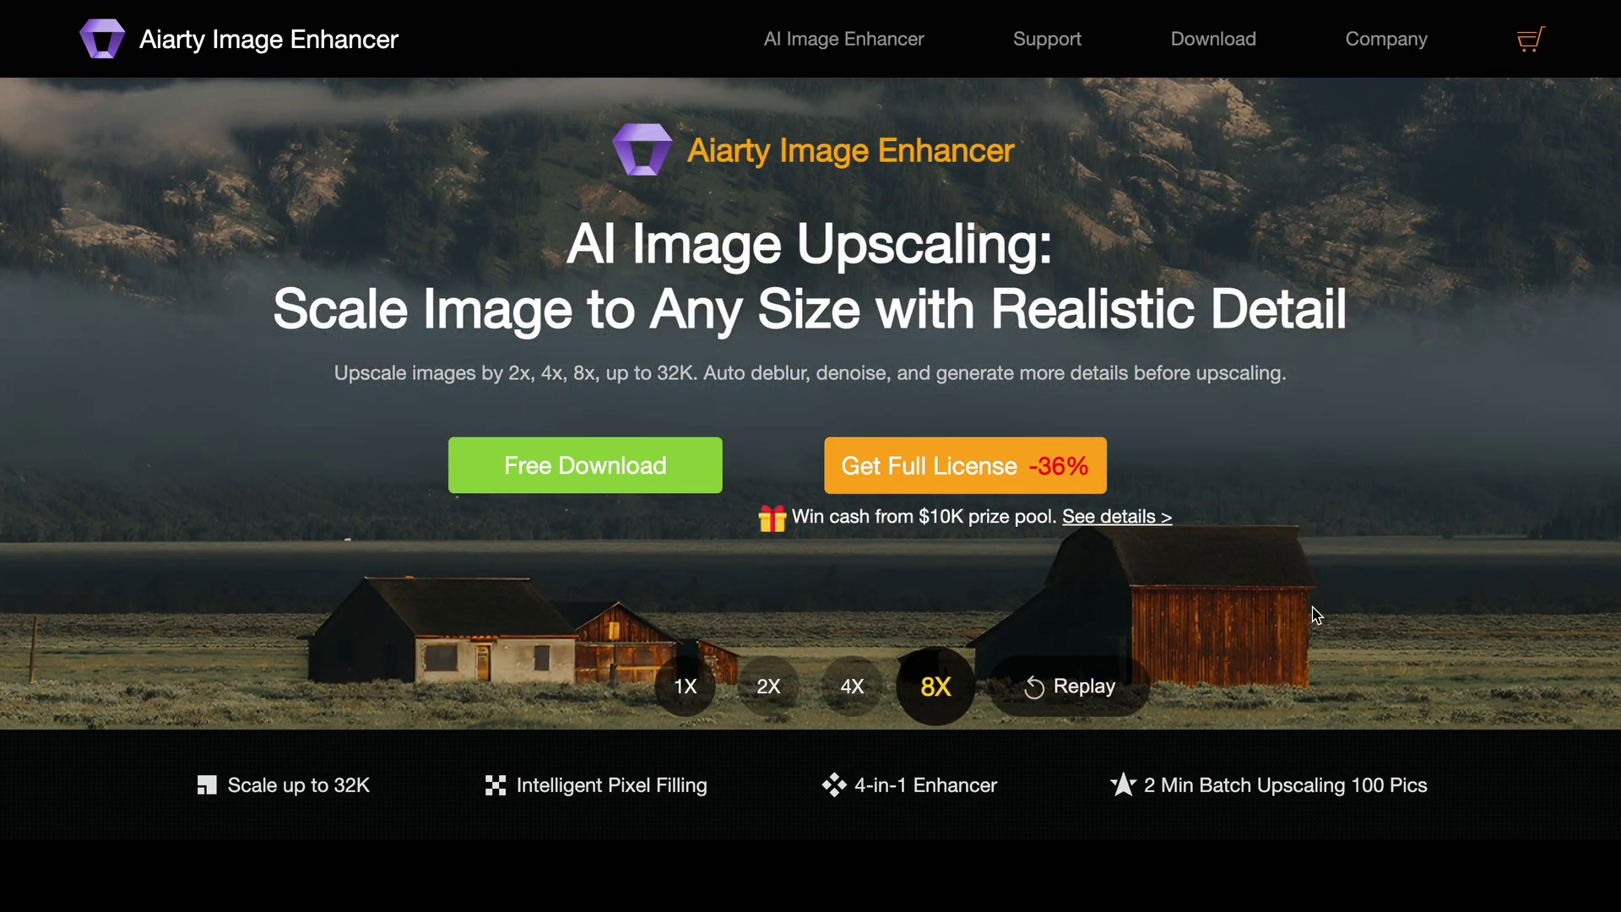
scroll(1252, 627, "down", 7)
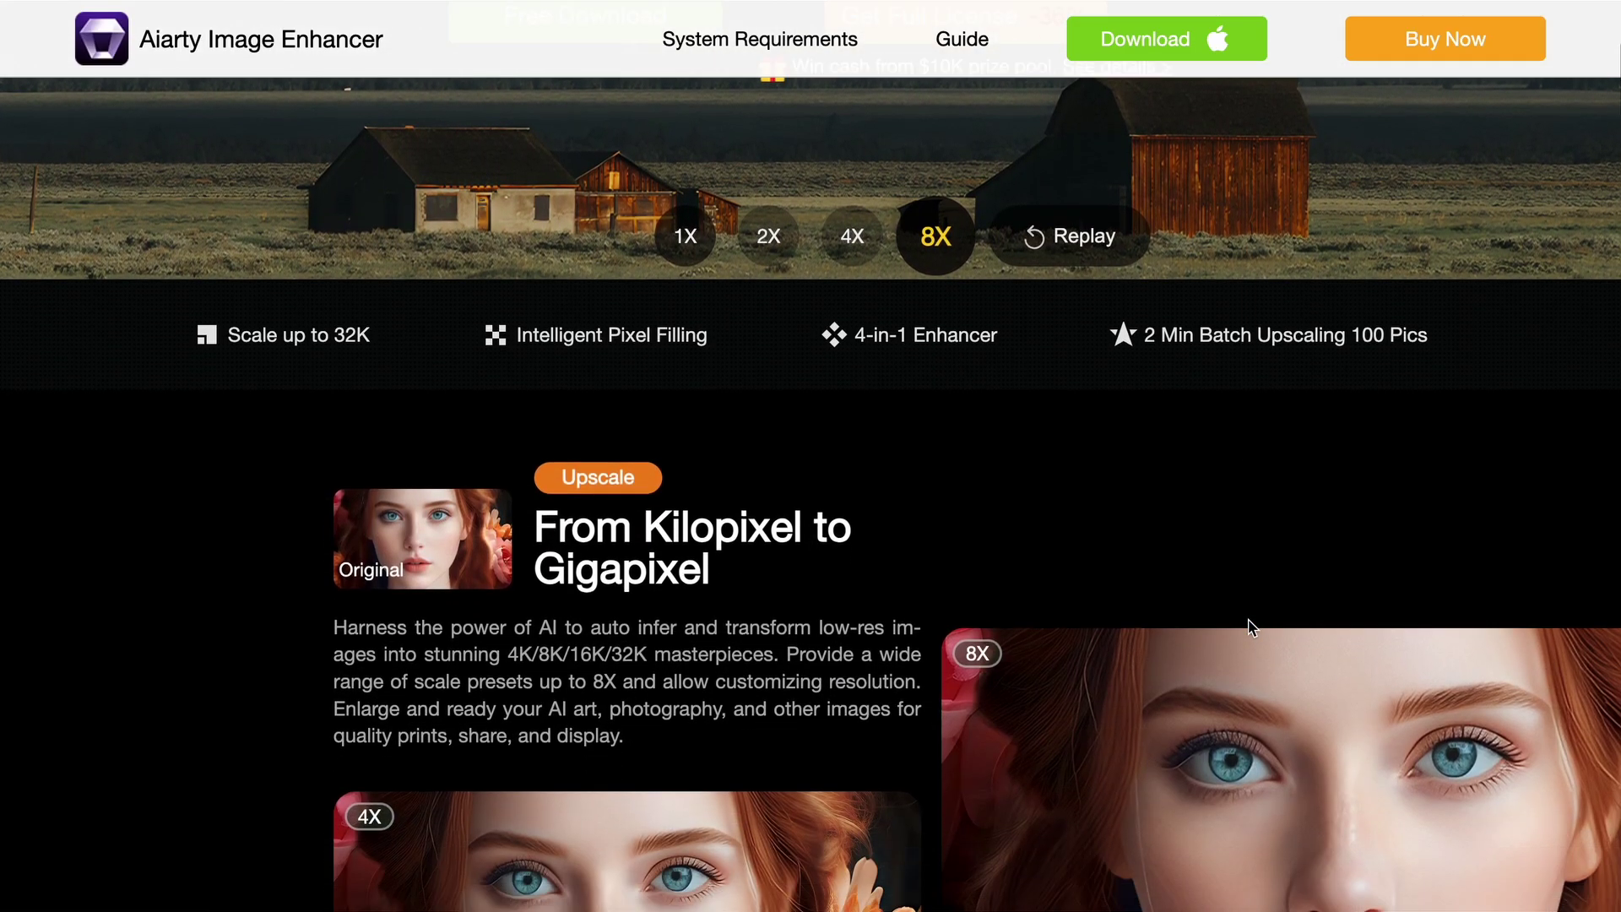
scroll(1252, 627, "down", 3)
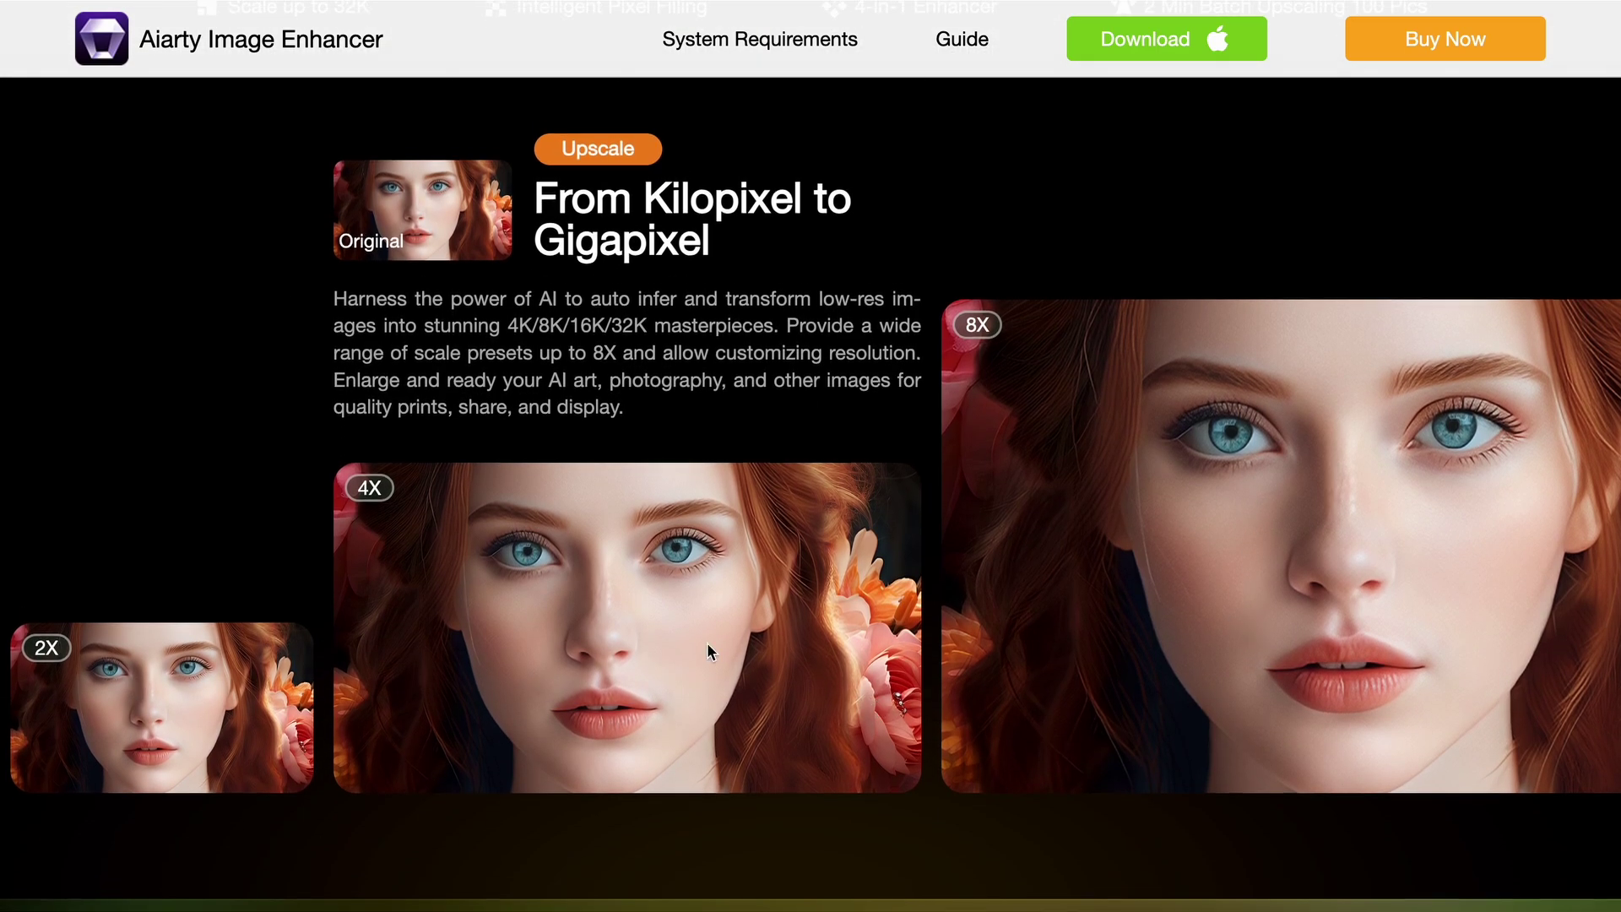
scroll(629, 673, "up", 1)
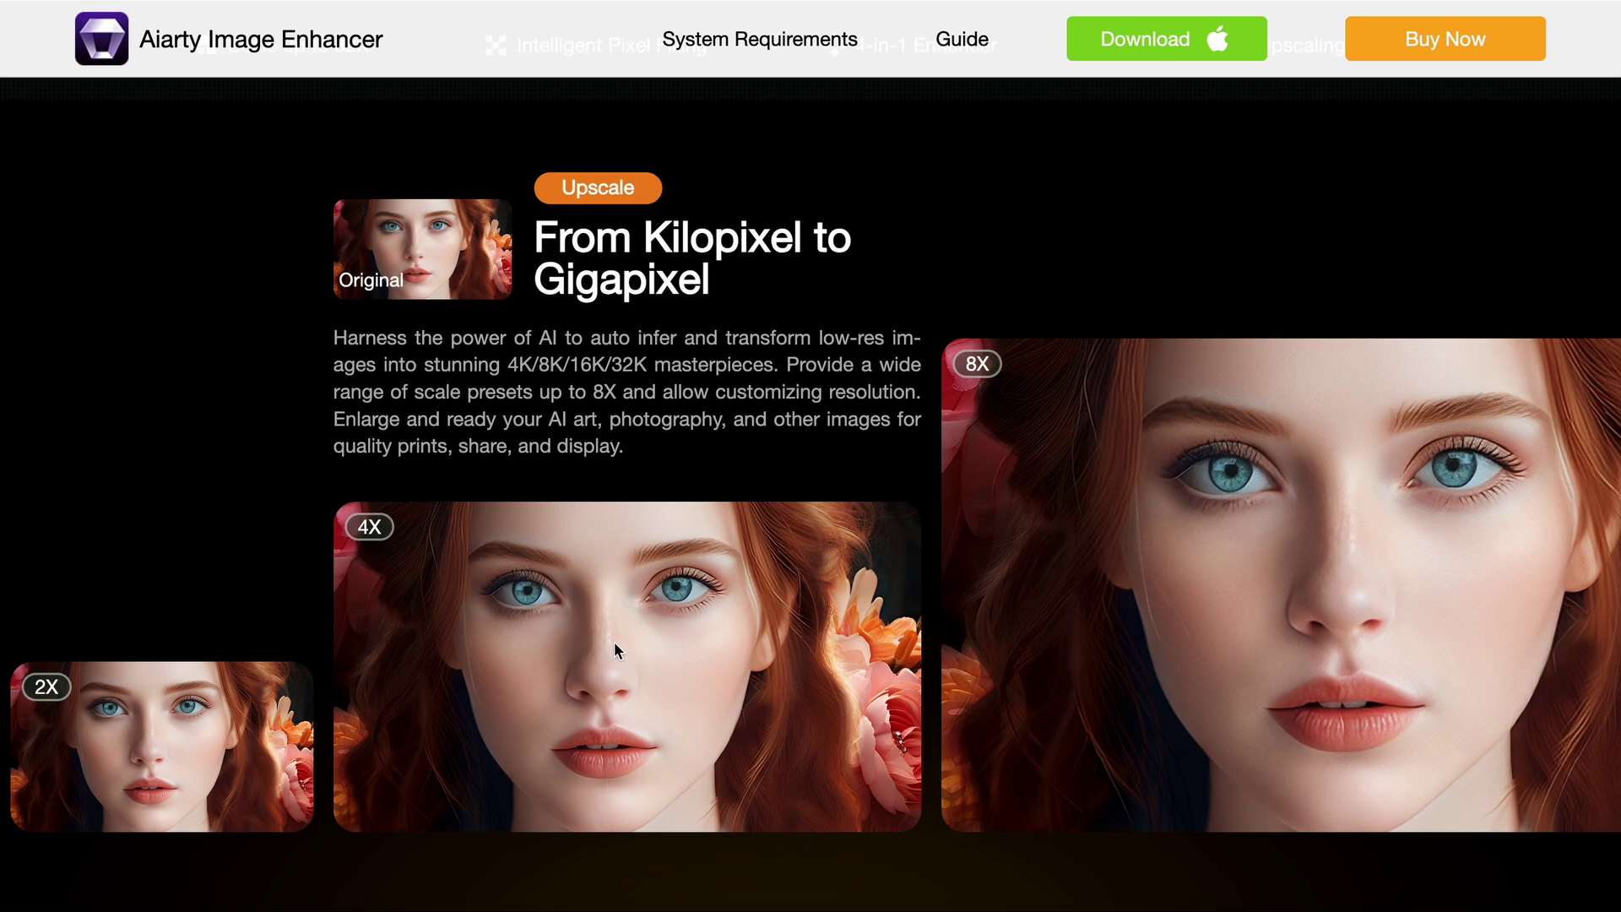
scroll(603, 629, "down", 5)
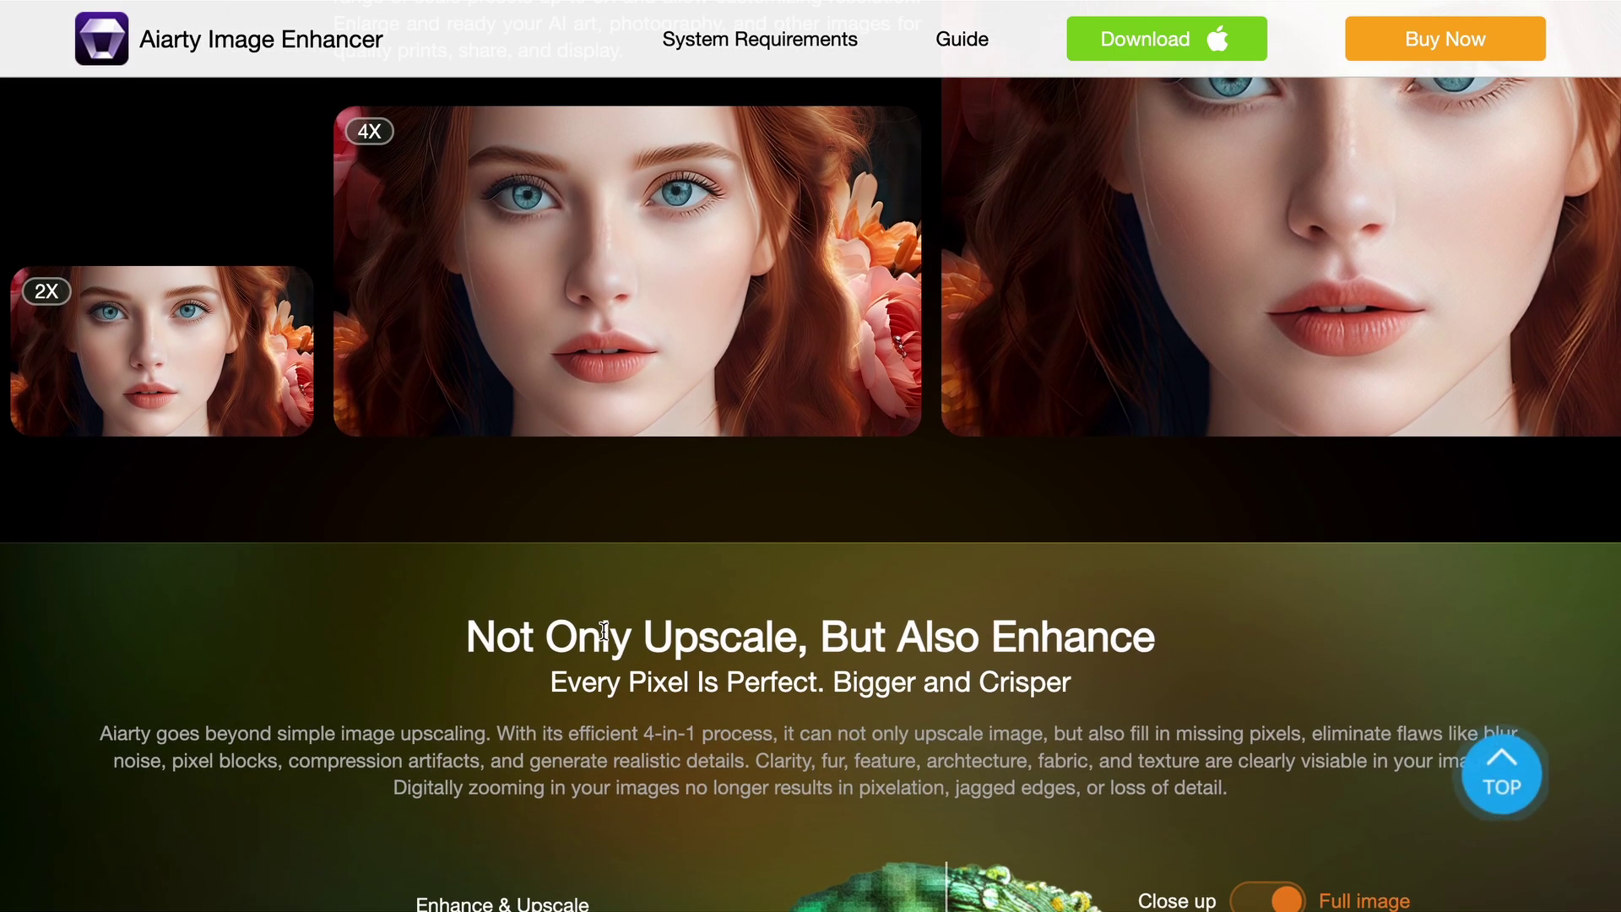
- Scroll to the hummingbird comparison and drag its slider far left to show the enhanced version
scroll(603, 630, "down", 2)
scroll(603, 629, "down", 2)
scroll(604, 631, "down", 2)
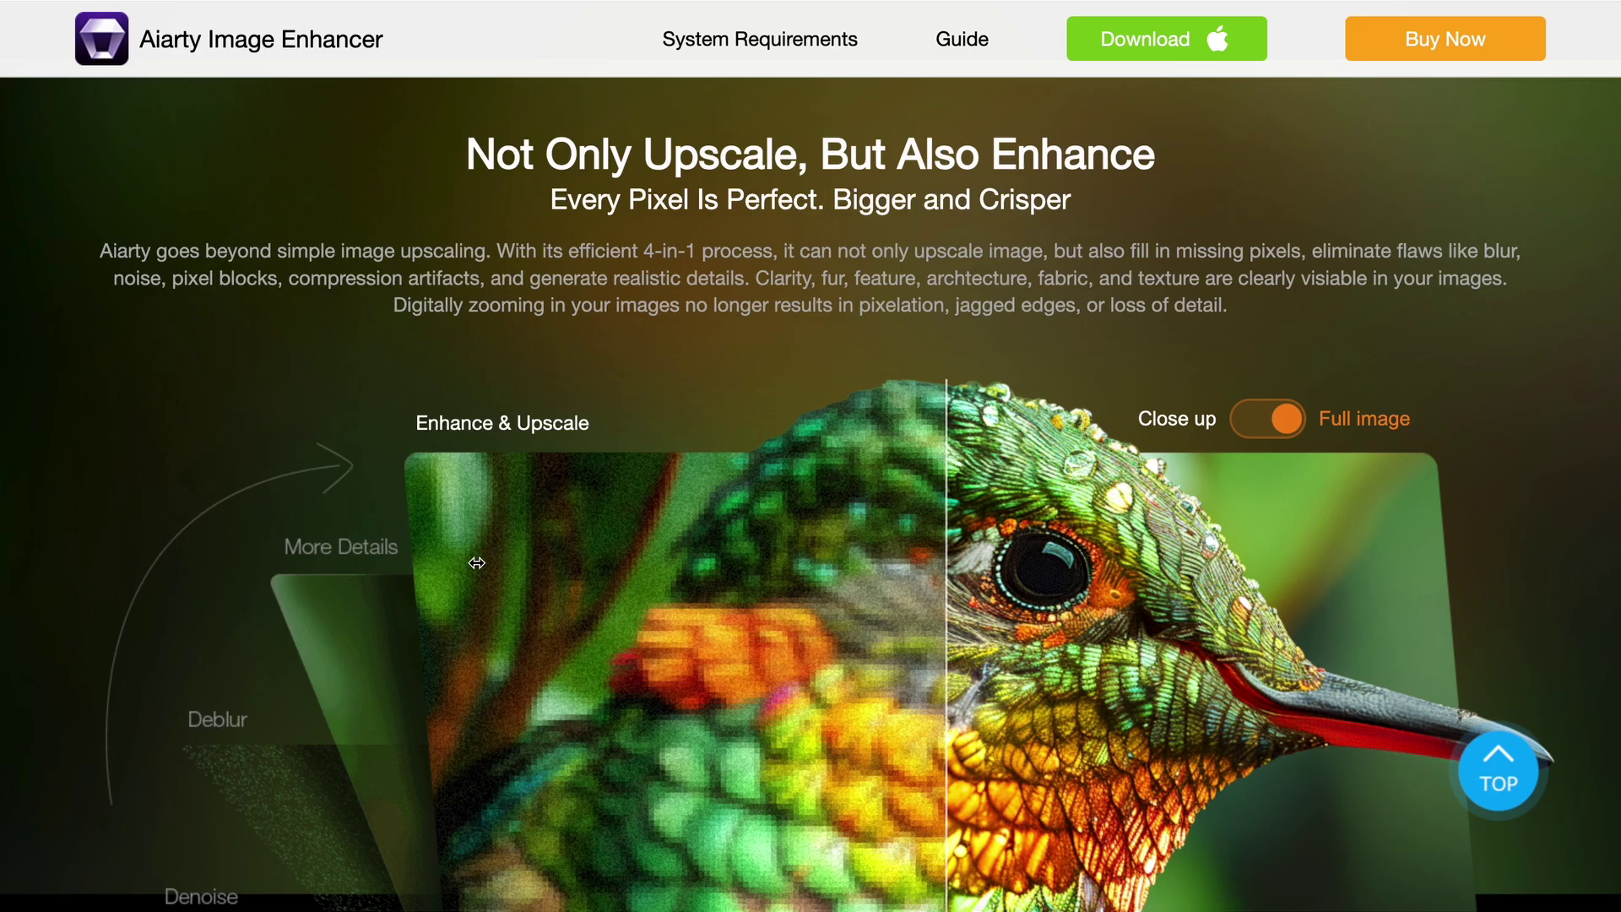
scroll(477, 562, "down", 1)
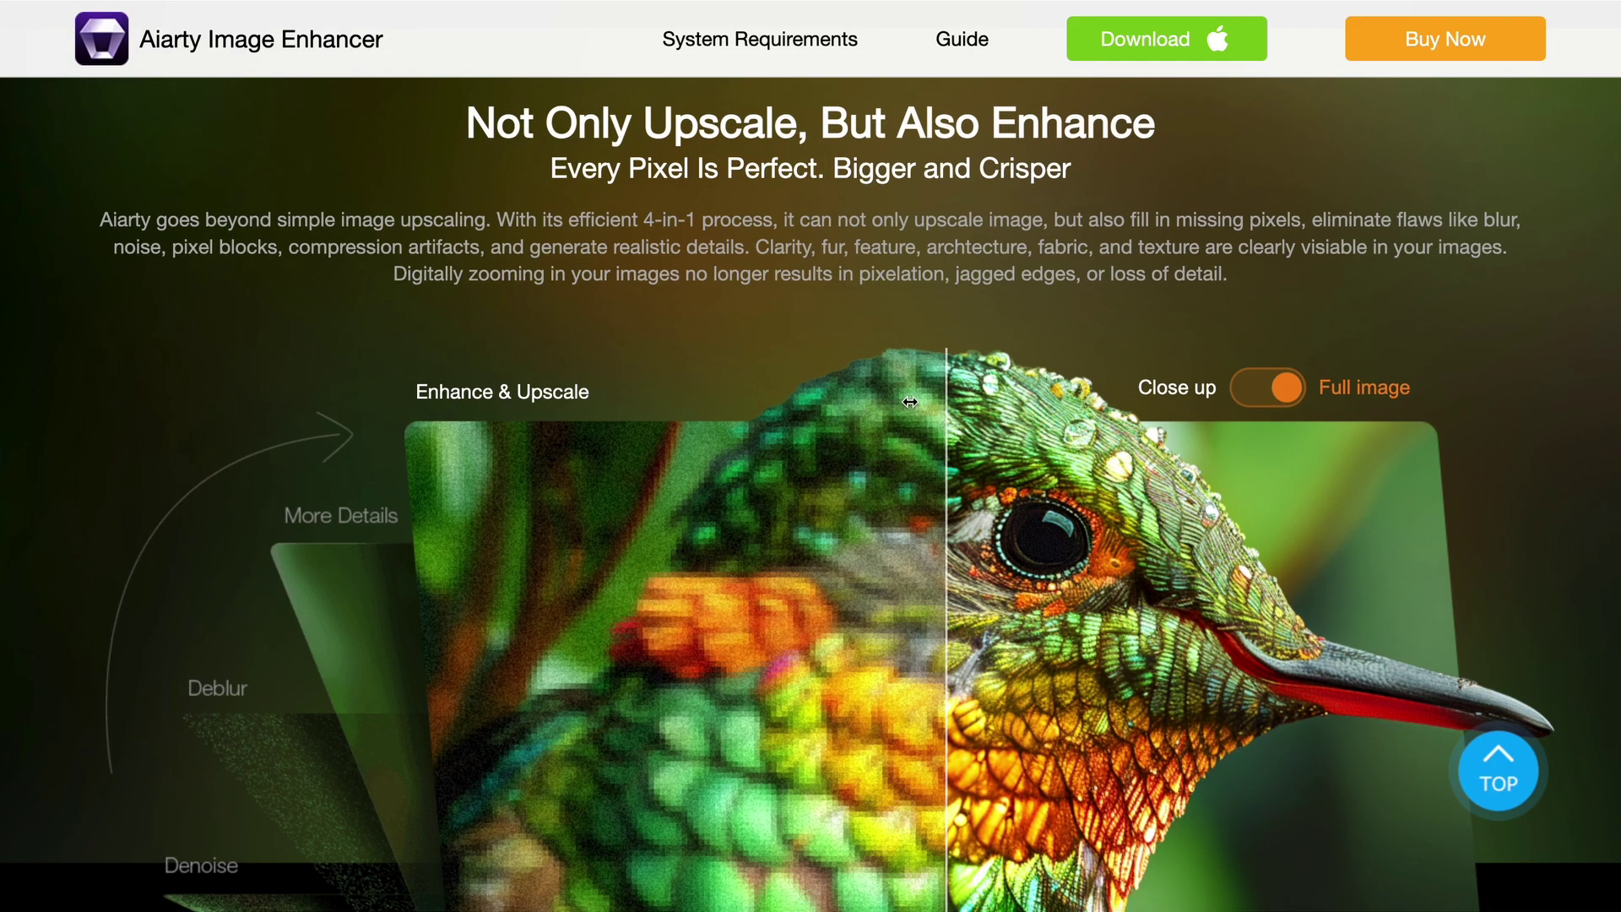
scroll(584, 620, "down", 2)
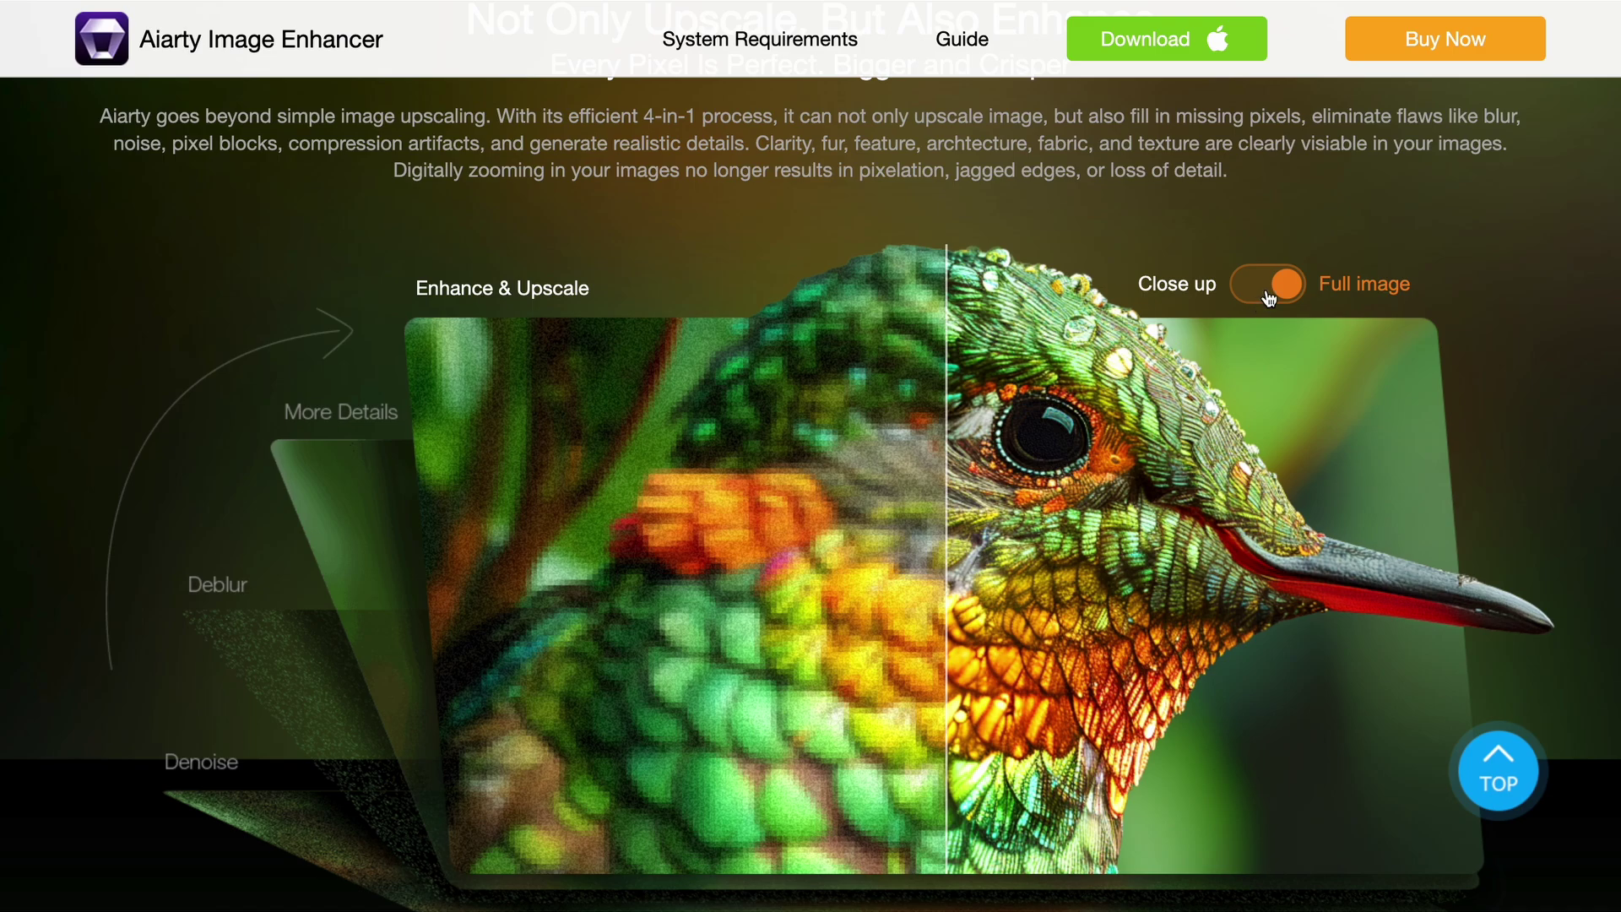
left_click_drag(953, 553, 335, 716)
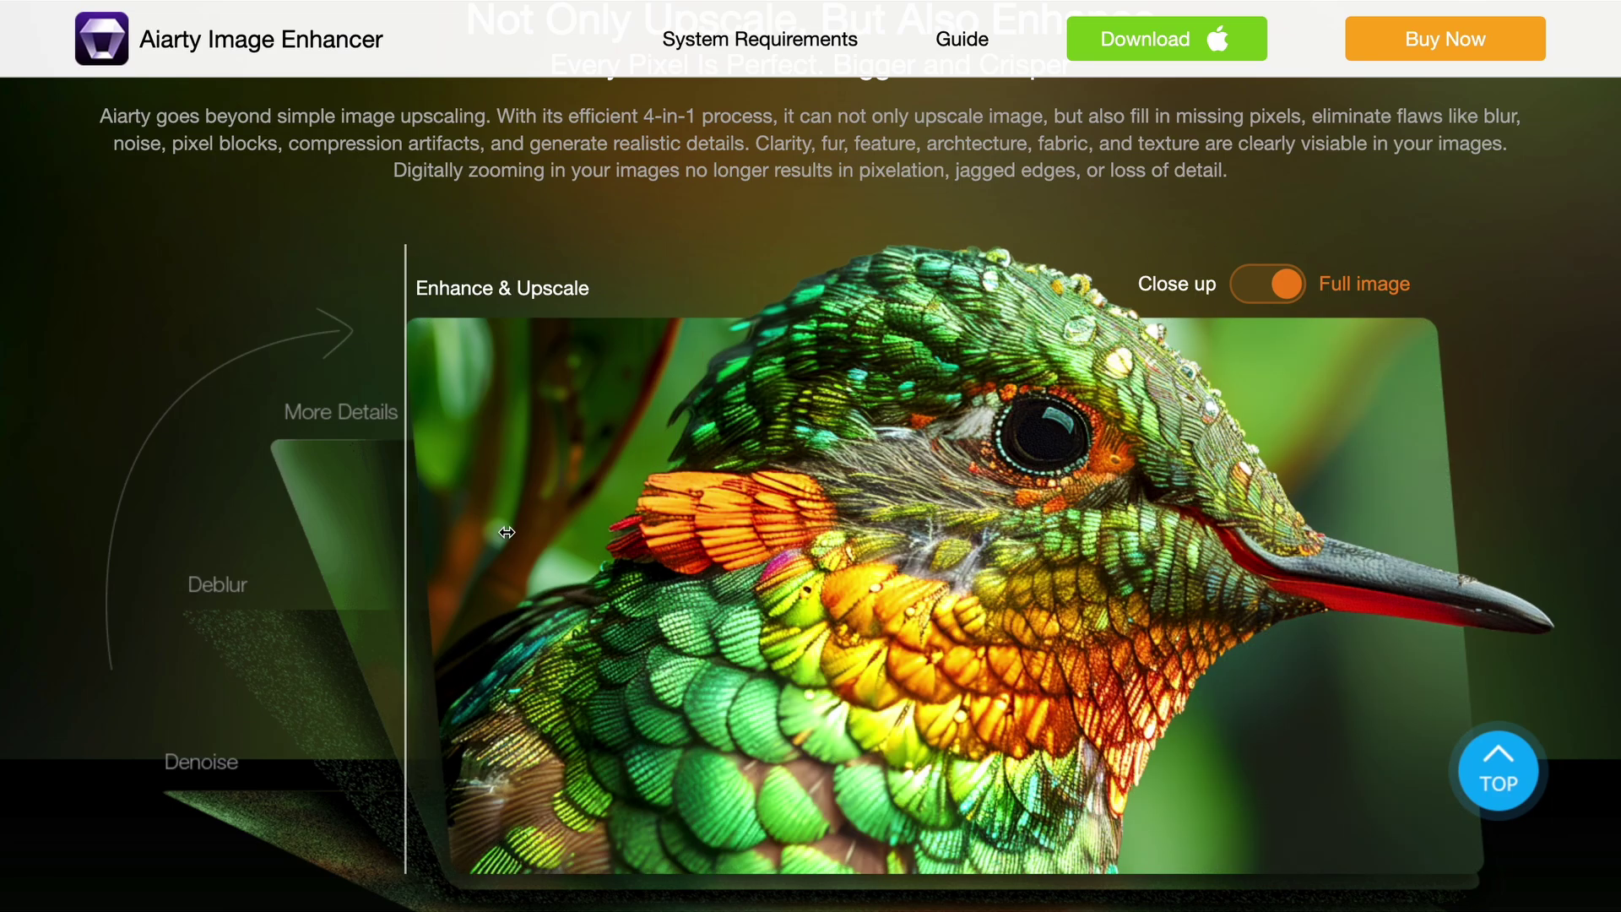
- Highlight the sentence about pixel blocks and artifacts, then clear the highlight
scroll(670, 338, "up", 2)
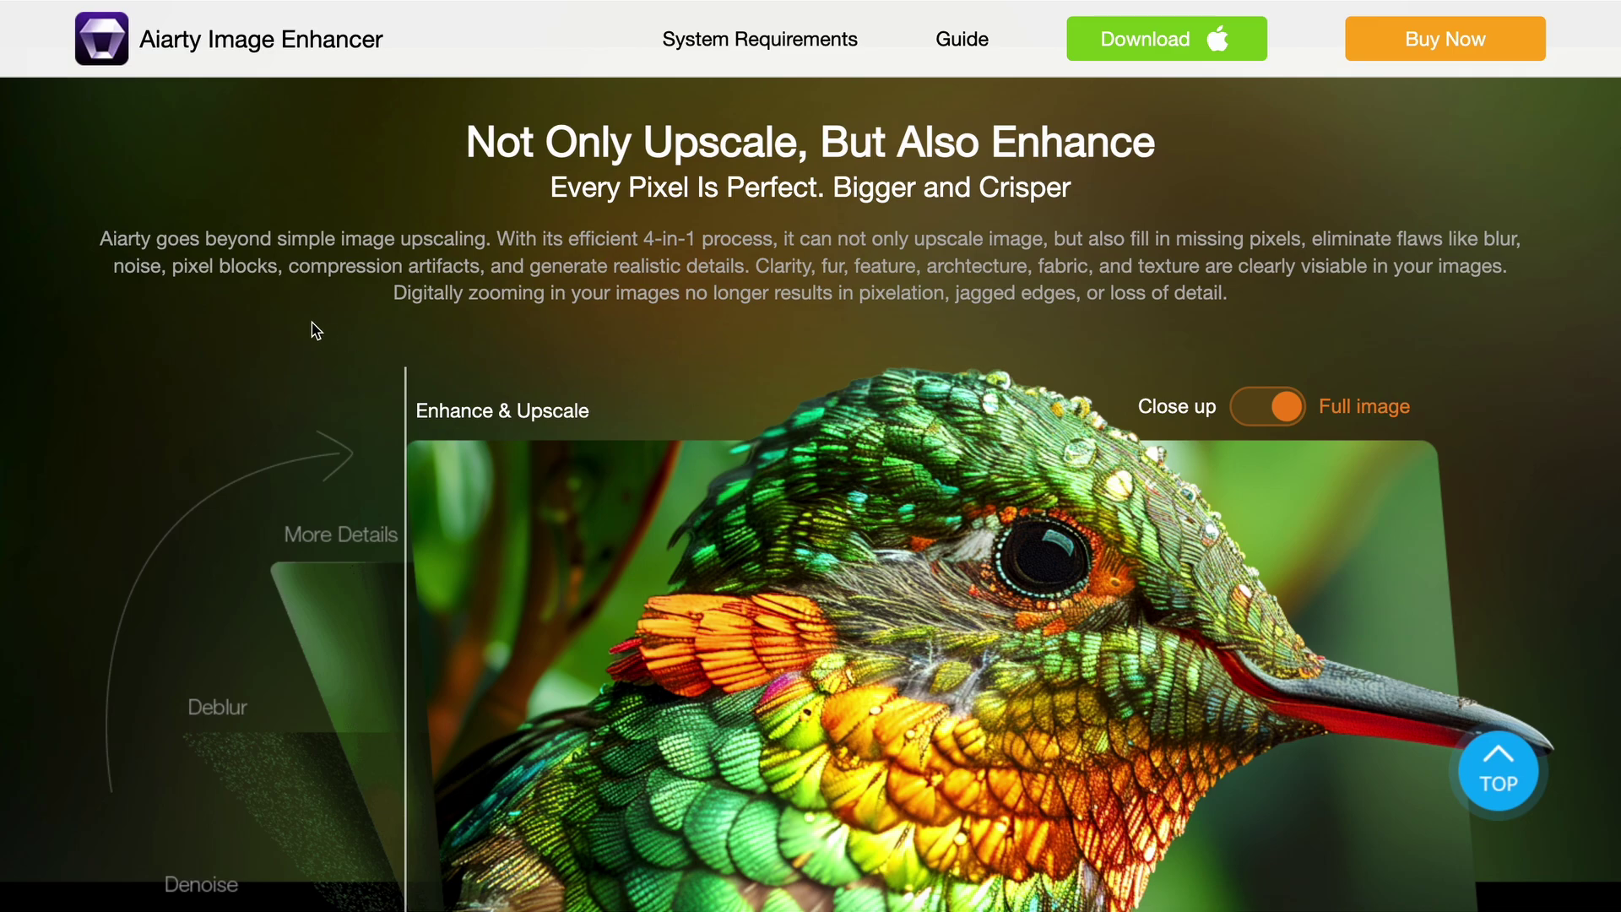
left_click_drag(171, 269, 755, 272)
left_click(660, 268)
- Scroll through the batch processing, examples and Popular Questions sections down to the footer
scroll(709, 405, "down", 10)
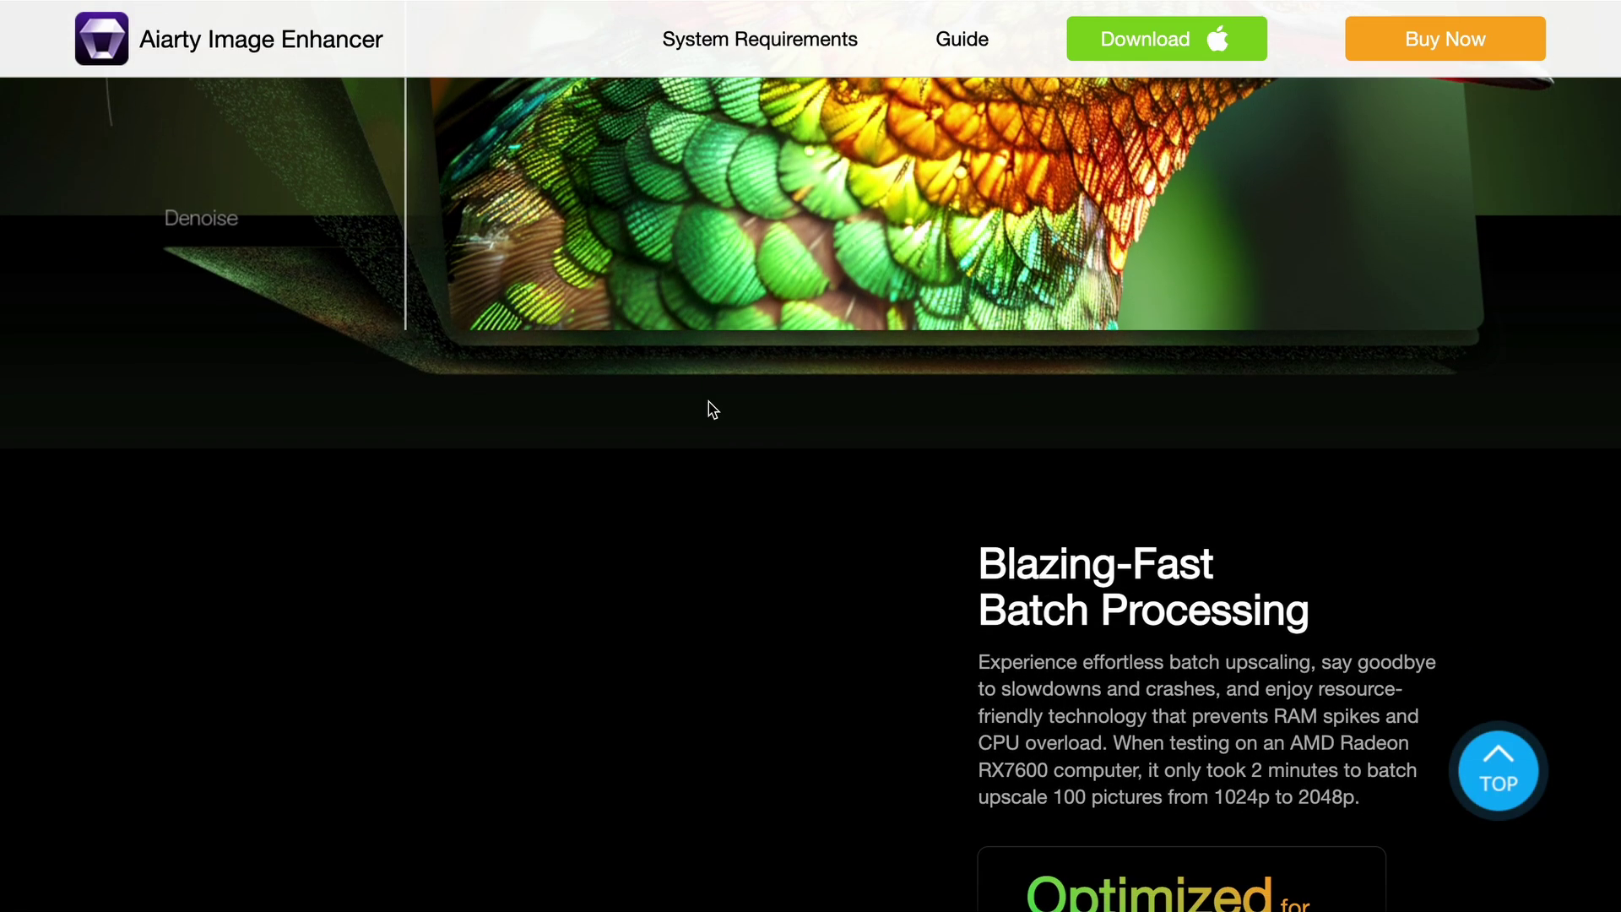
scroll(667, 448, "up", 1)
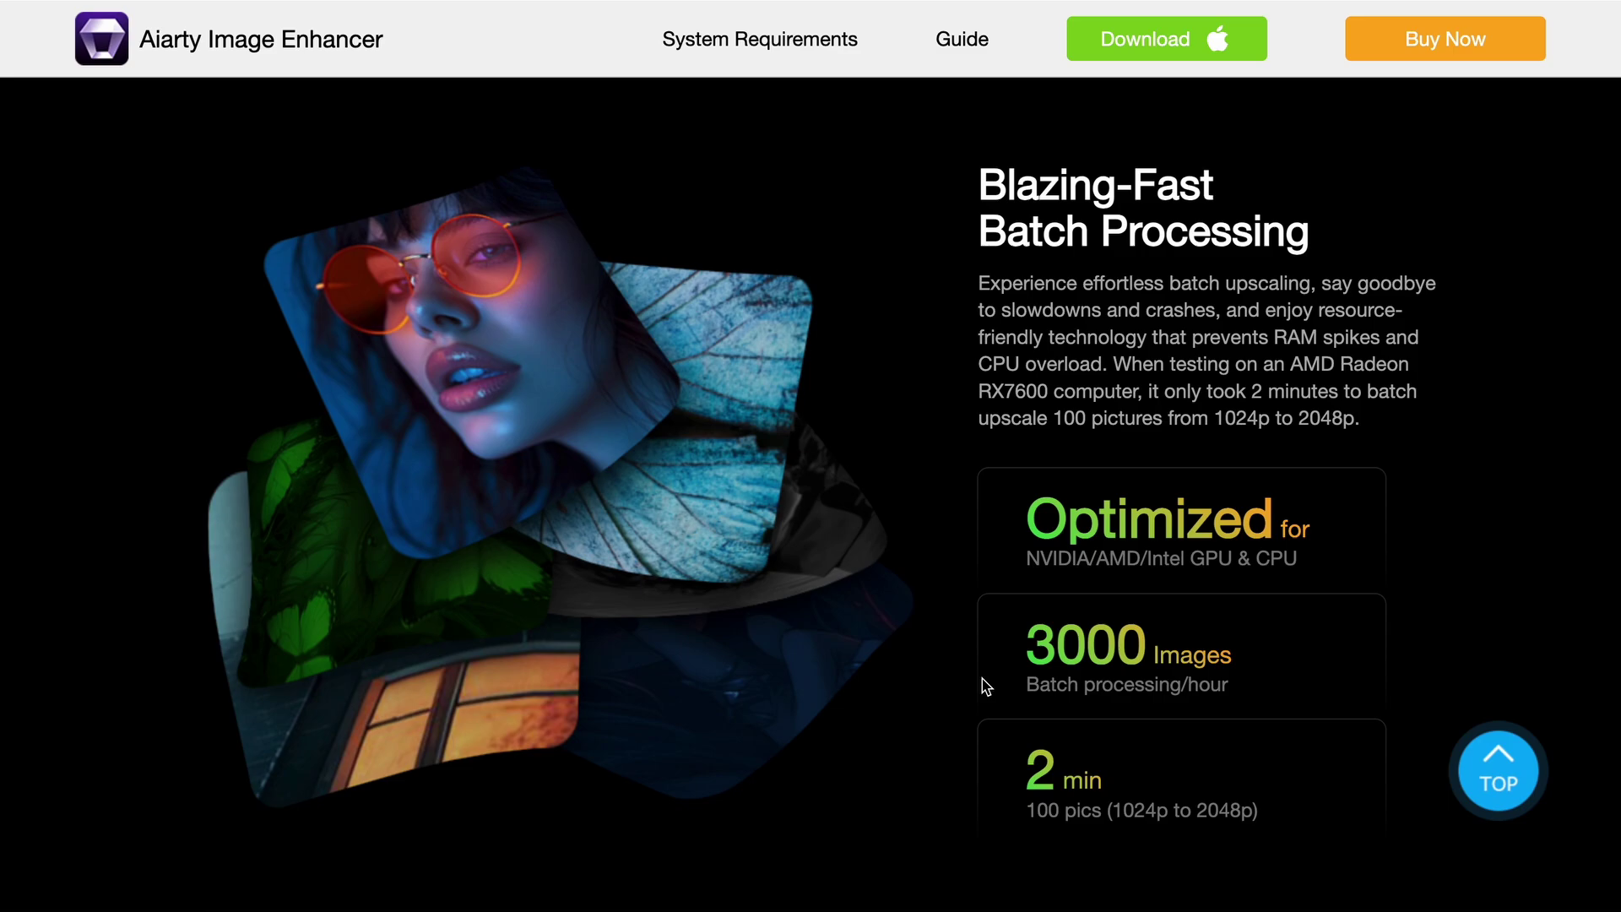
scroll(986, 685, "down", 10)
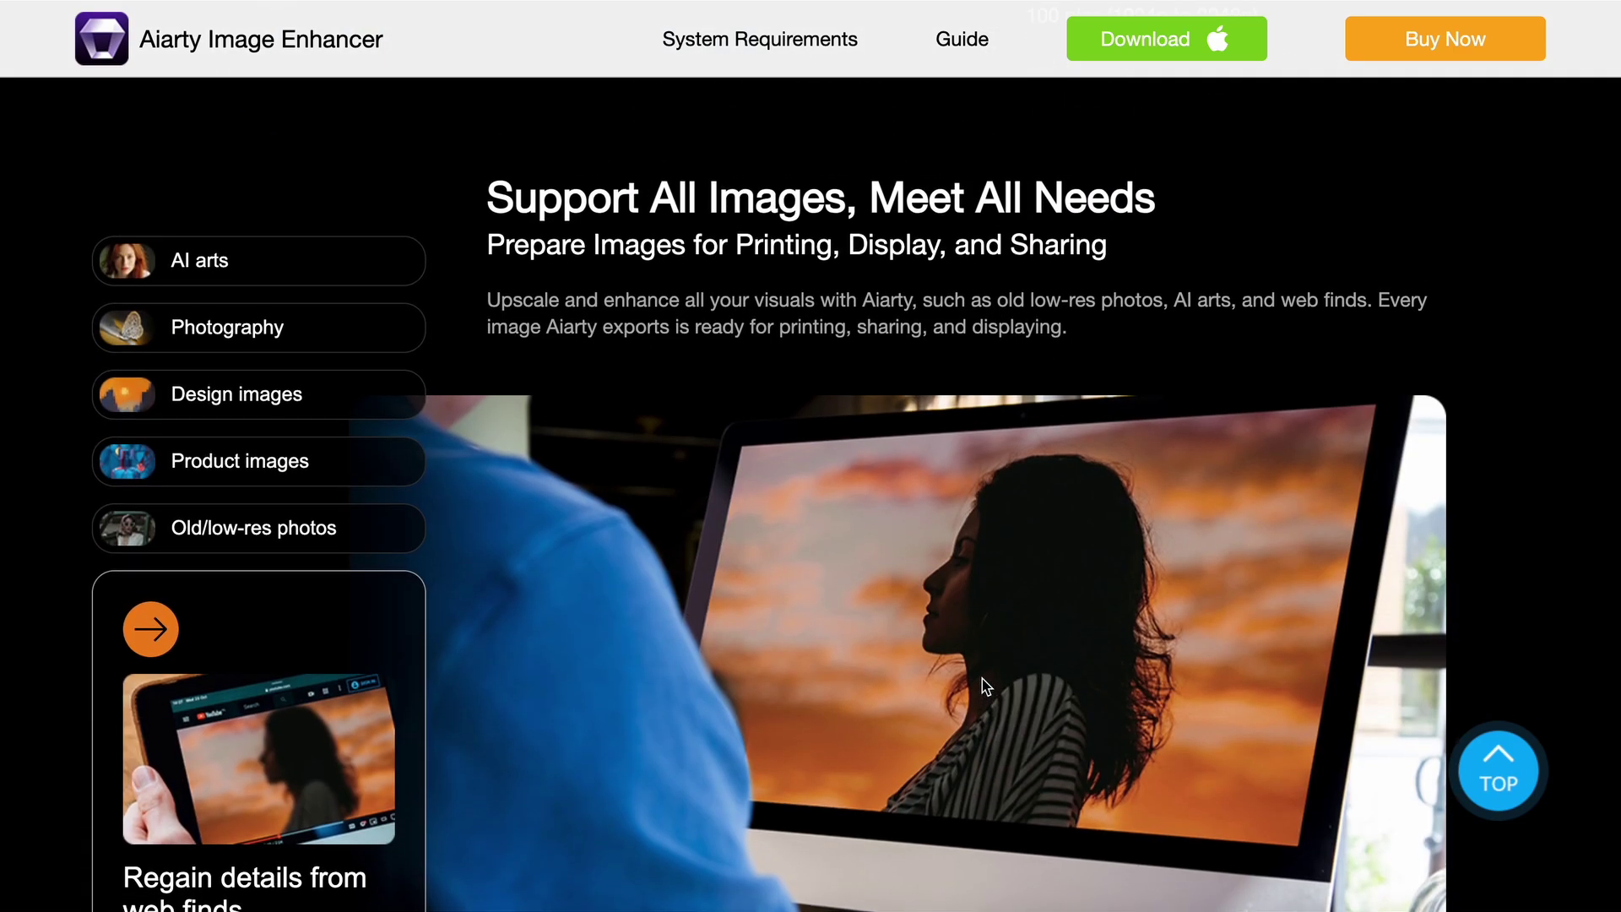
scroll(986, 685, "down", 18)
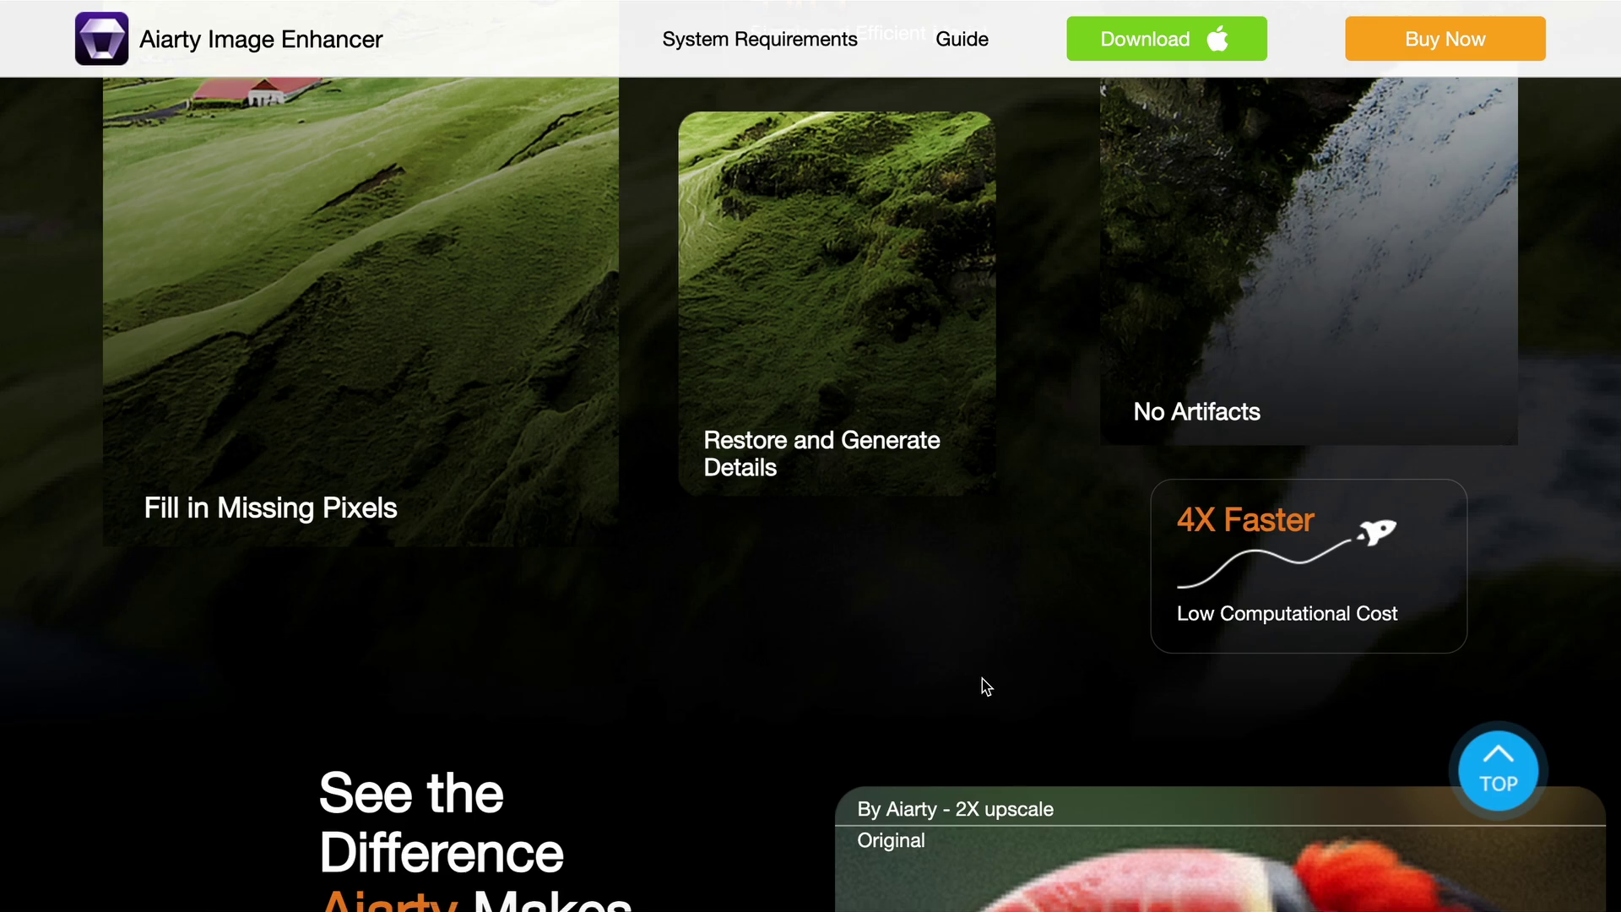
scroll(986, 686, "up", 3)
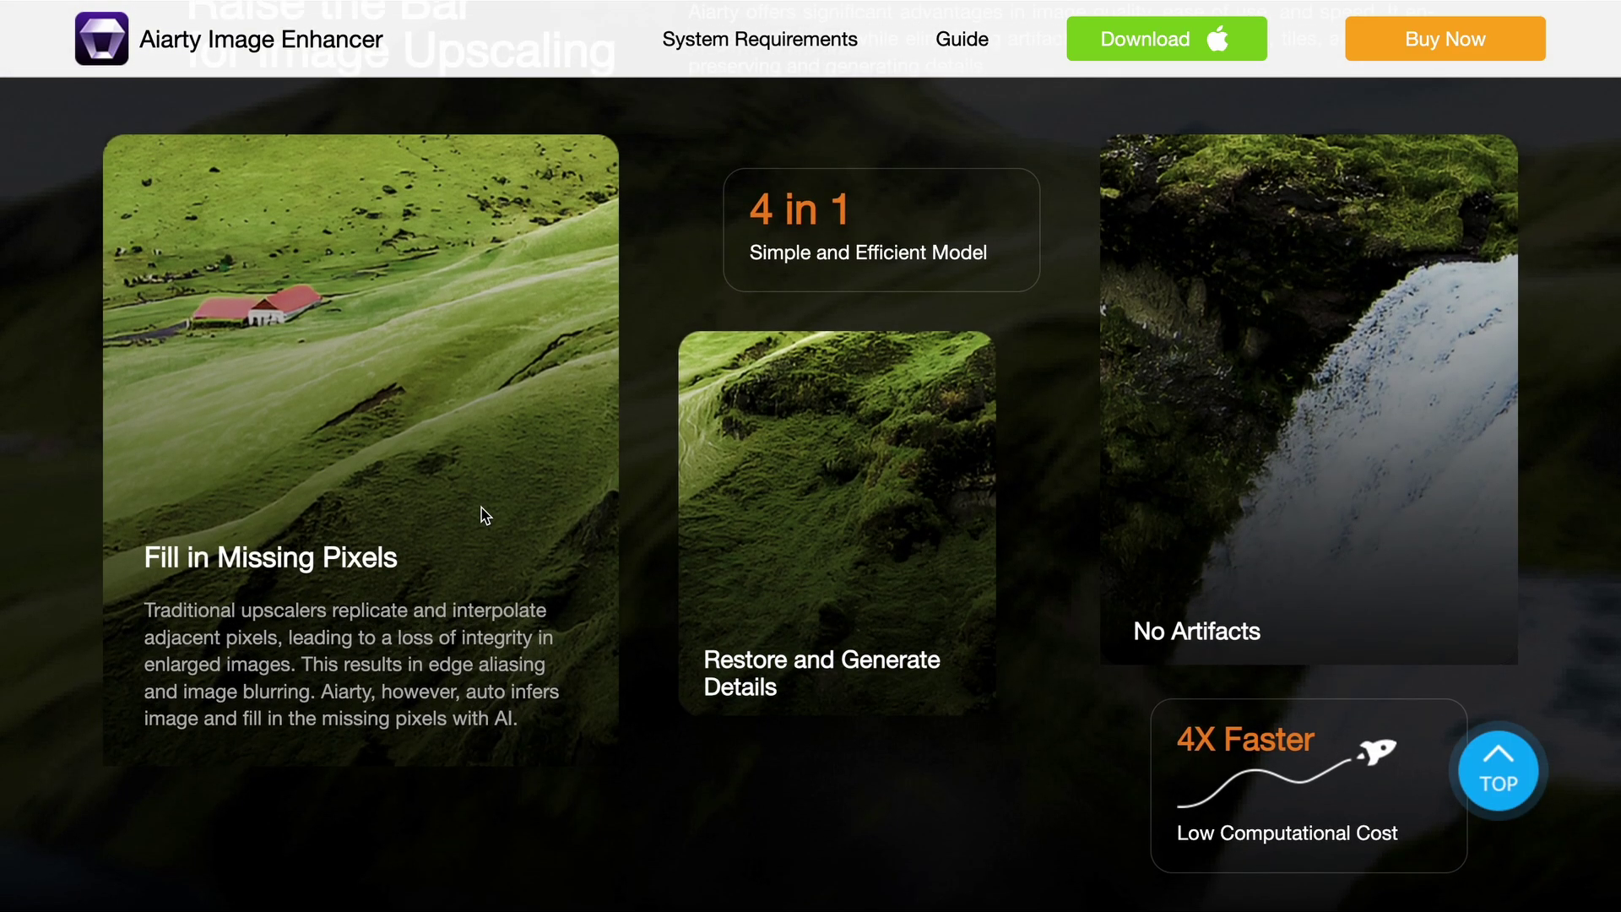
scroll(485, 515, "down", 13)
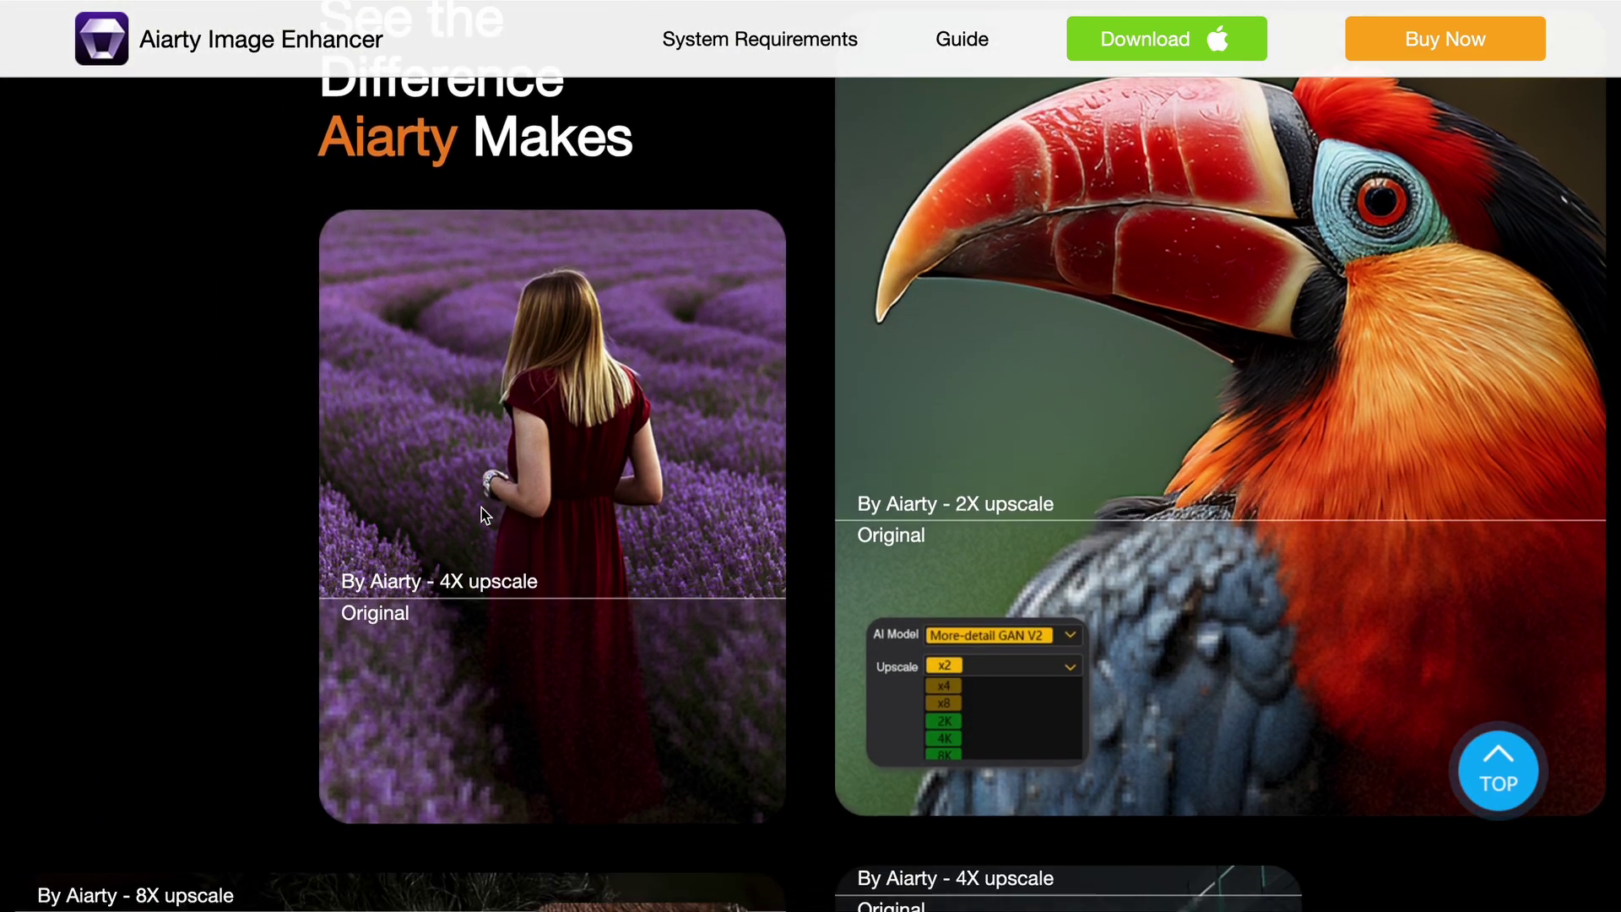
scroll(486, 515, "down", 15)
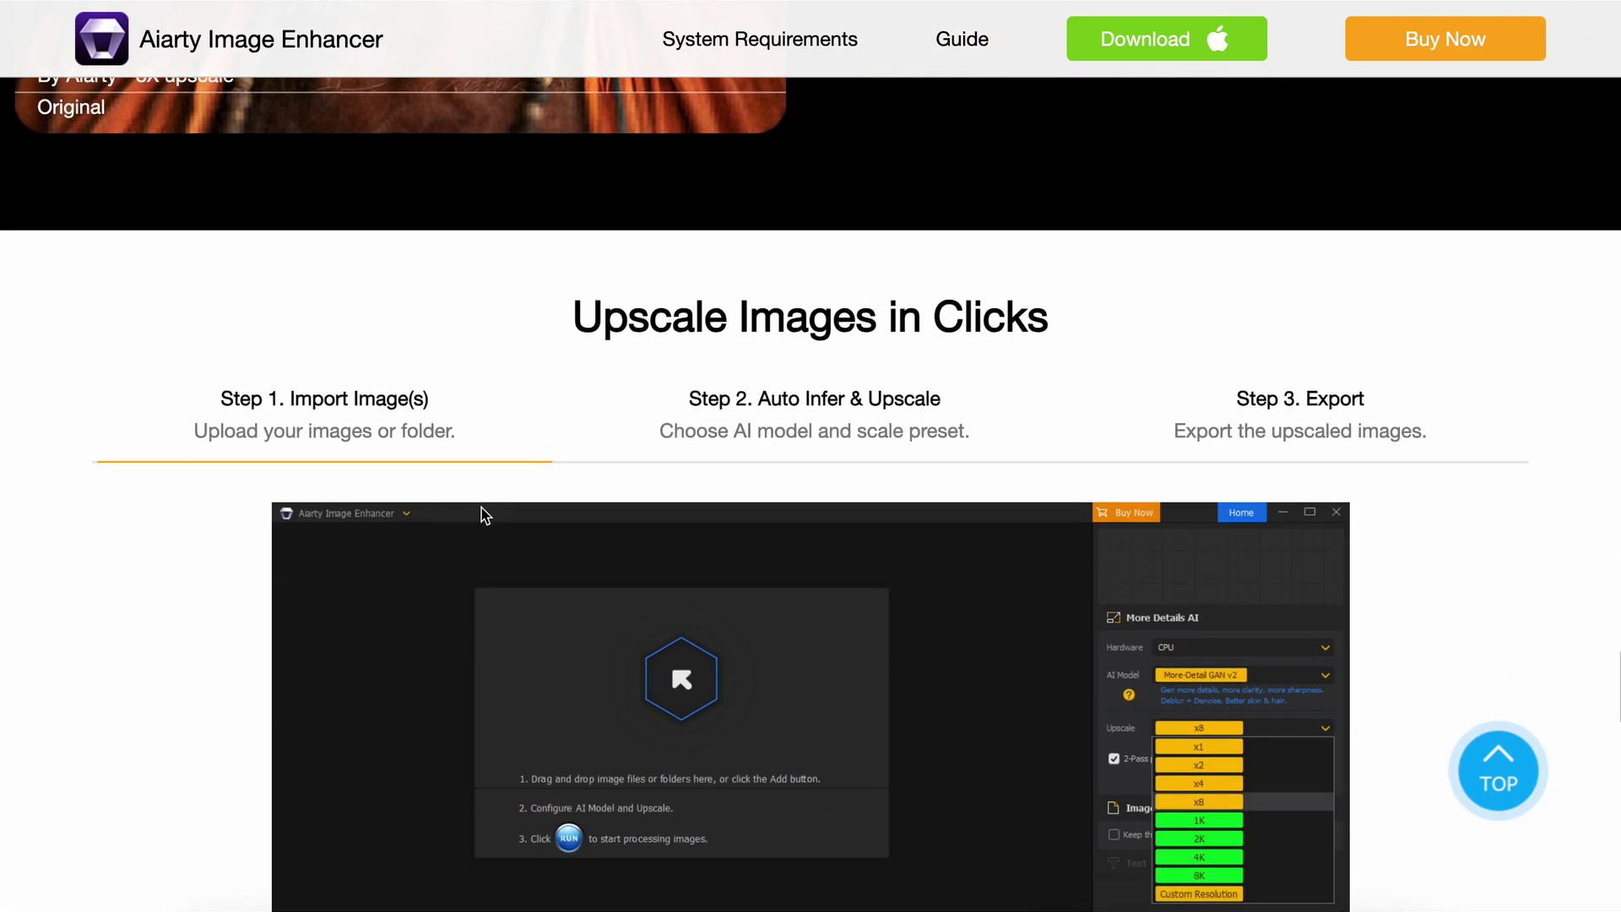
scroll(485, 515, "down", 12)
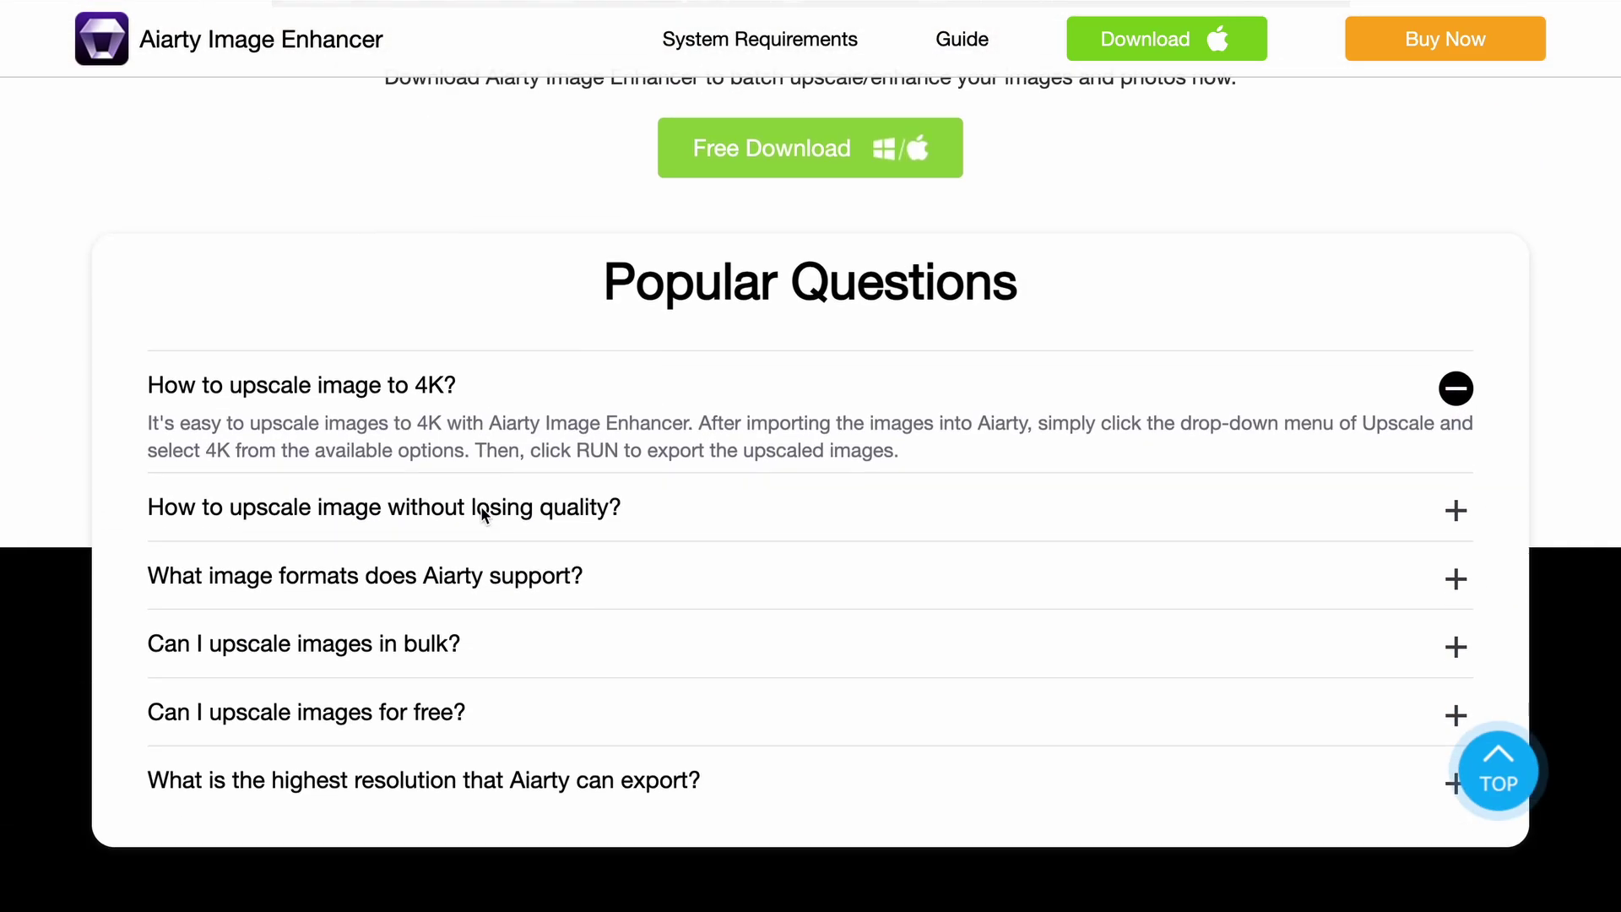
scroll(481, 510, "down", 12)
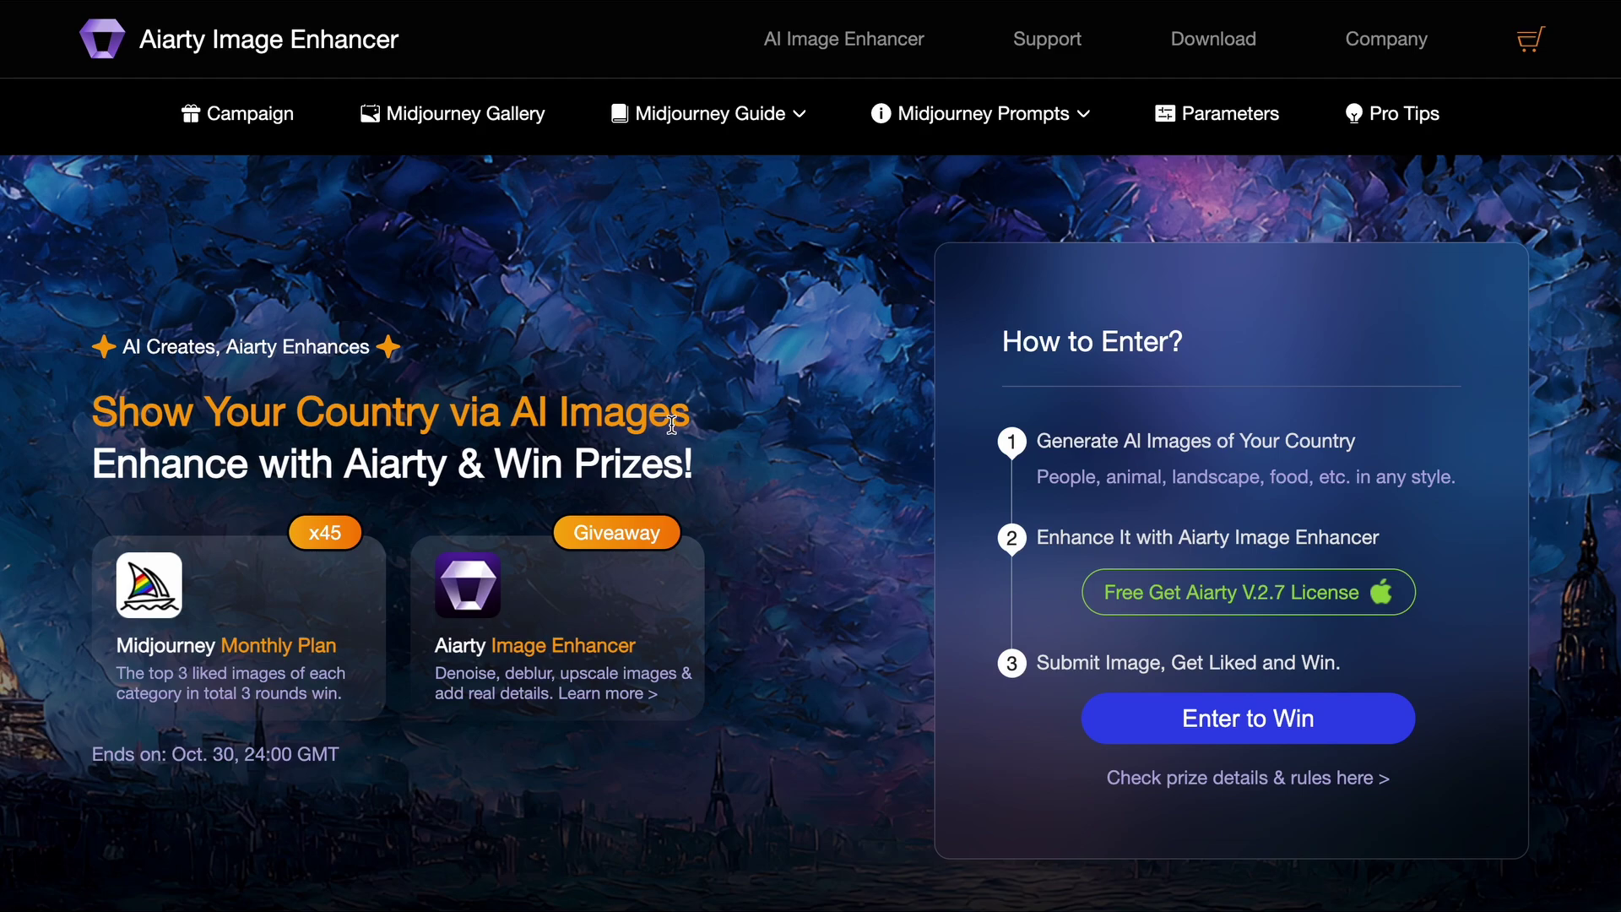
- Scroll through Midjourney Basics and the prompt-structure sections, then back toward the art gallery
scroll(673, 432, "down", 2)
scroll(673, 435, "up", 2)
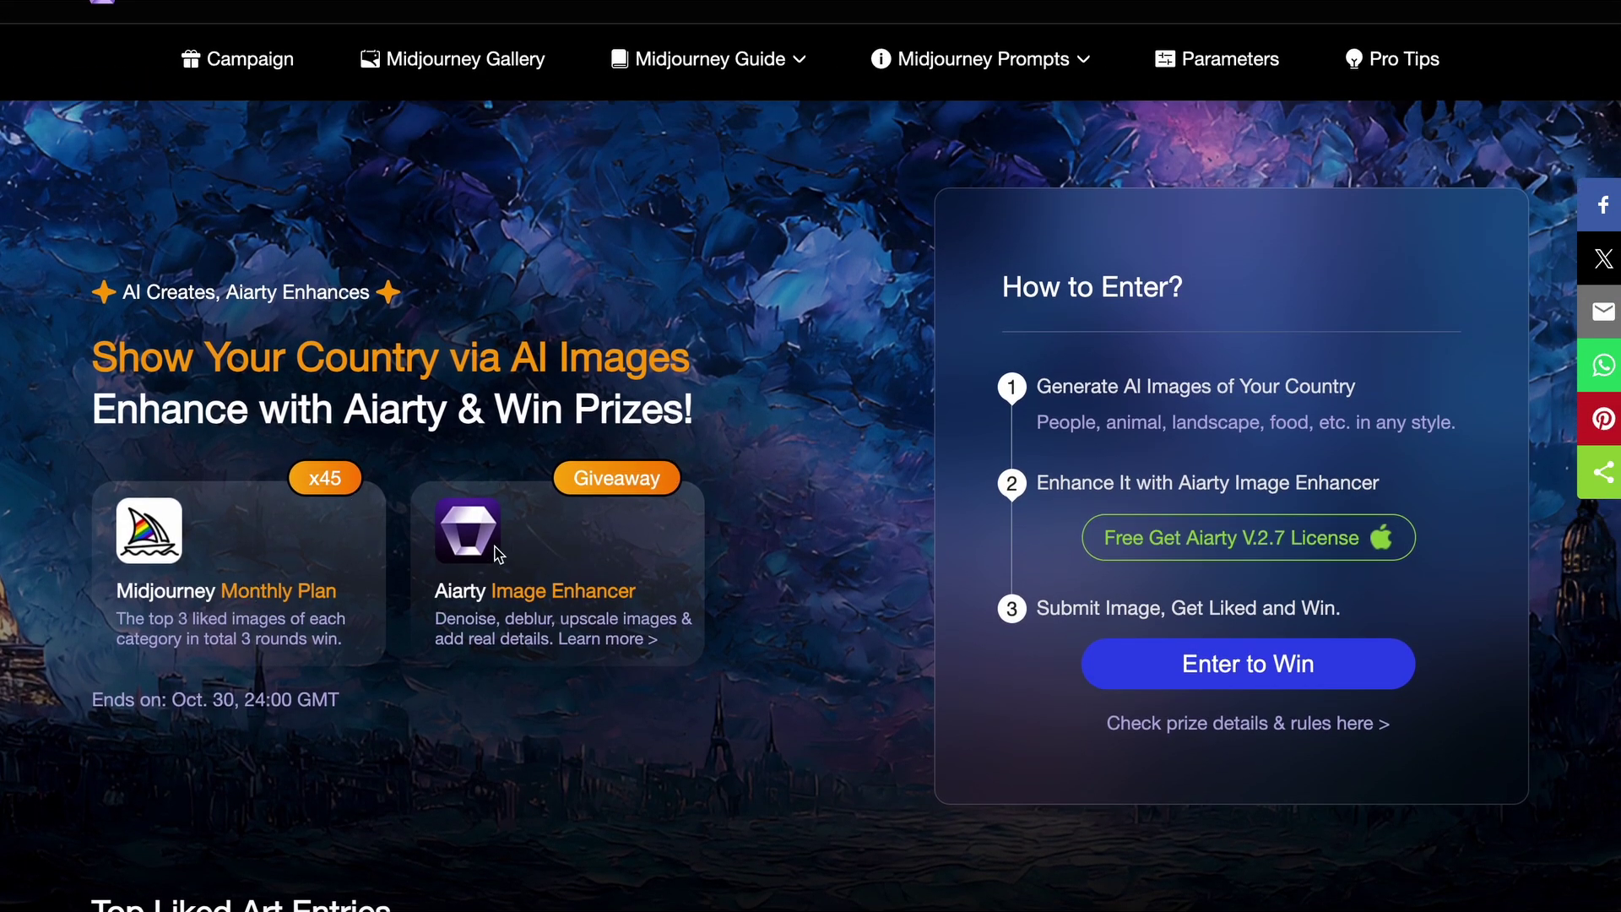
scroll(498, 555, "up", 1)
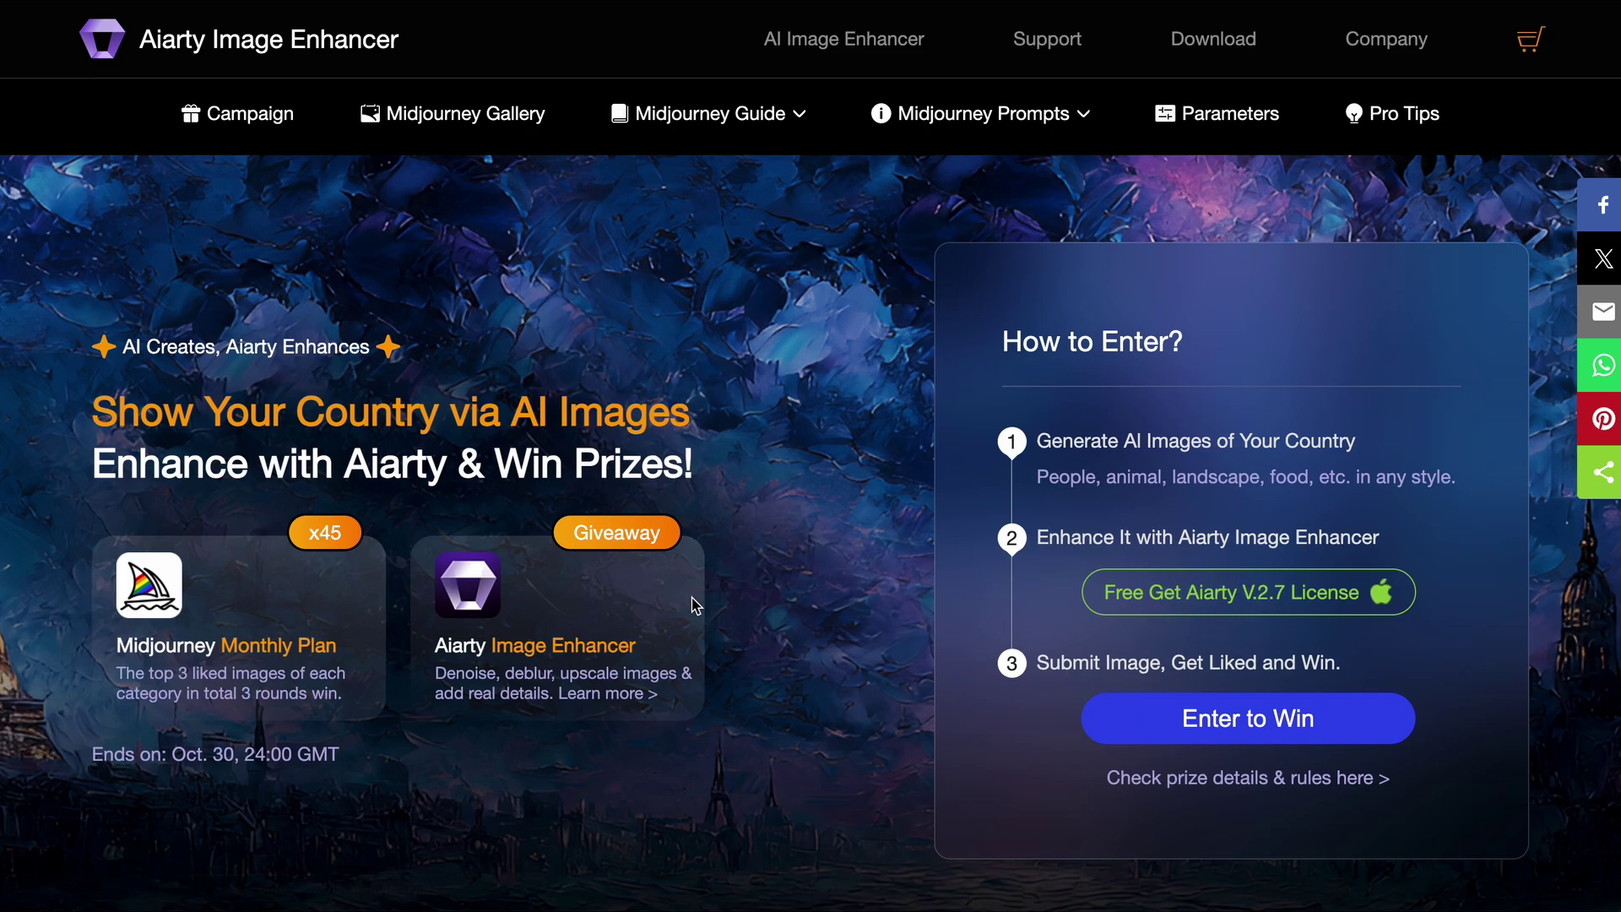
scroll(680, 530, "down", 10)
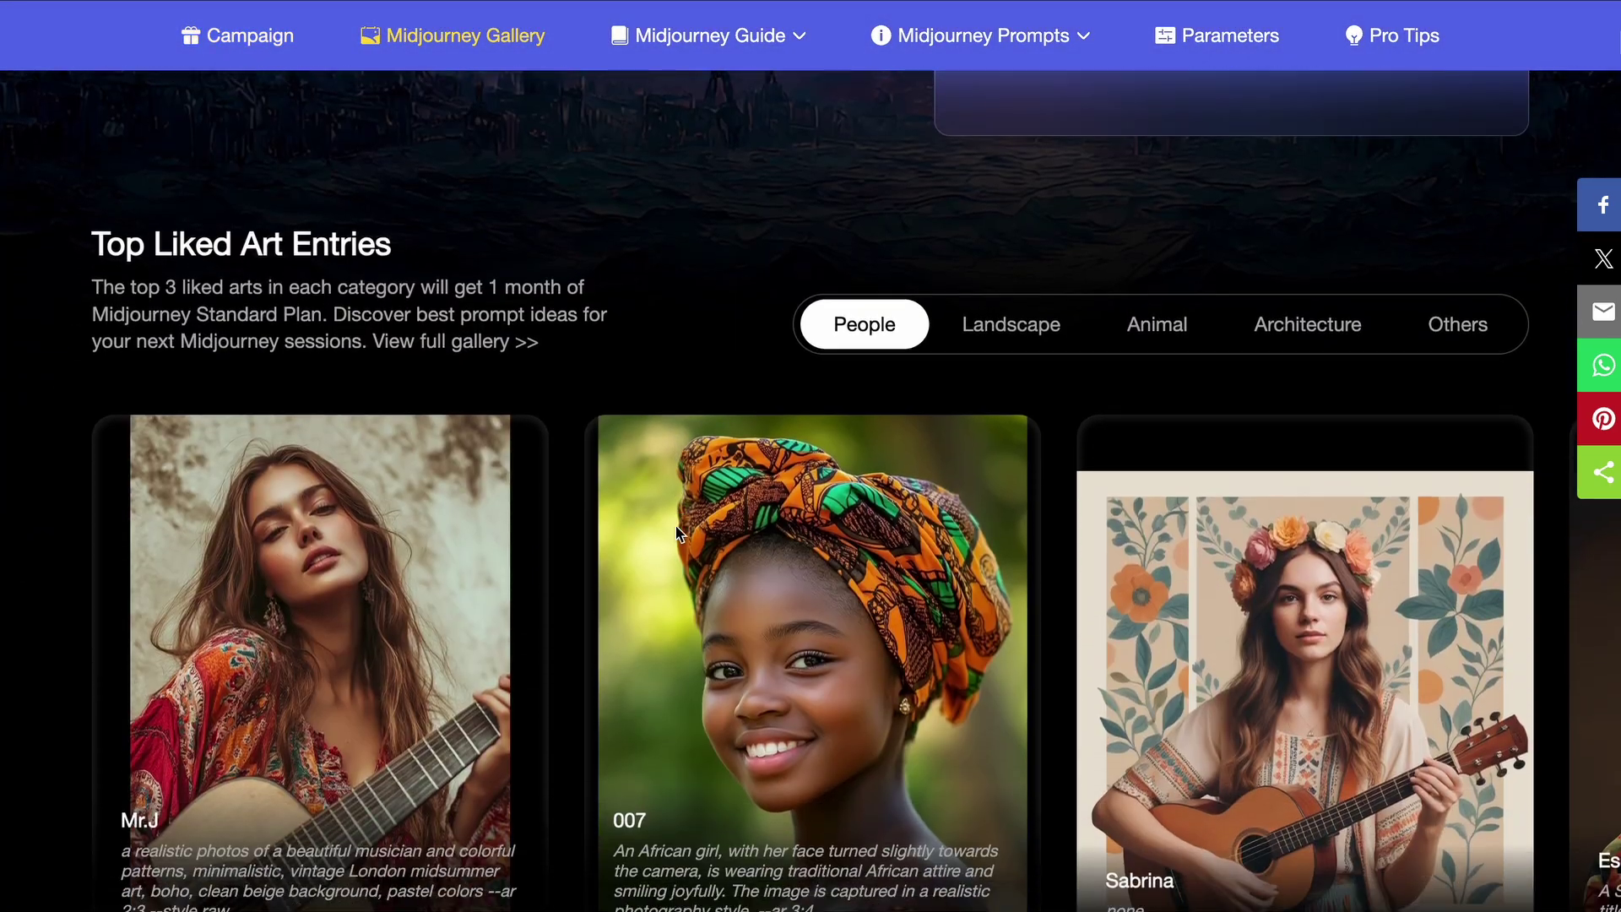
scroll(682, 523, "down", 10)
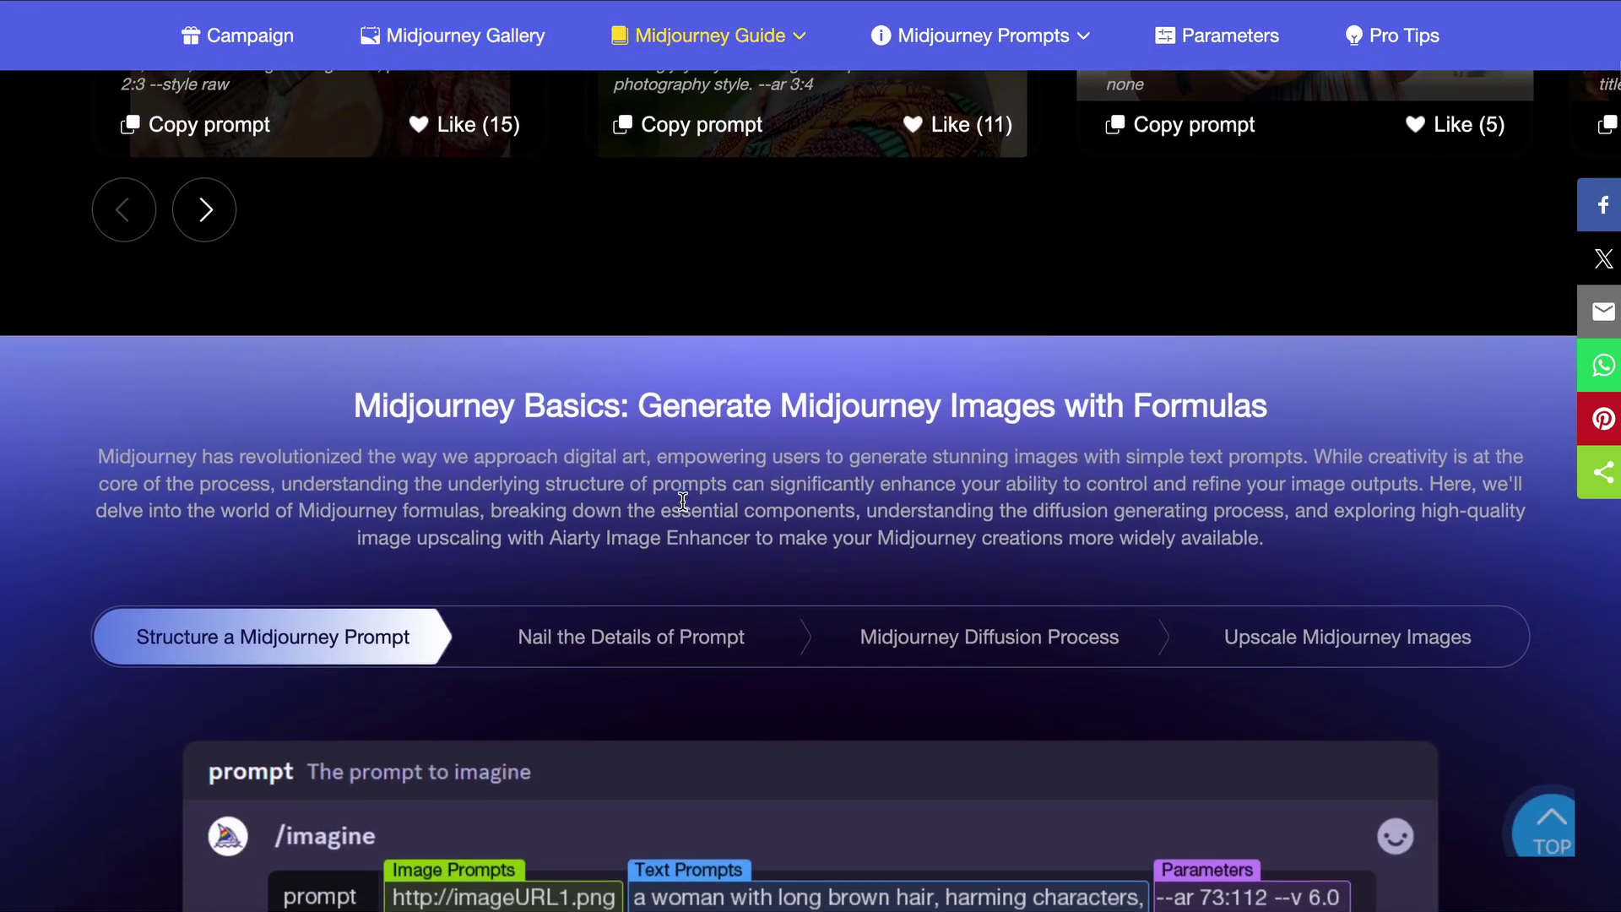
scroll(685, 506, "down", 14)
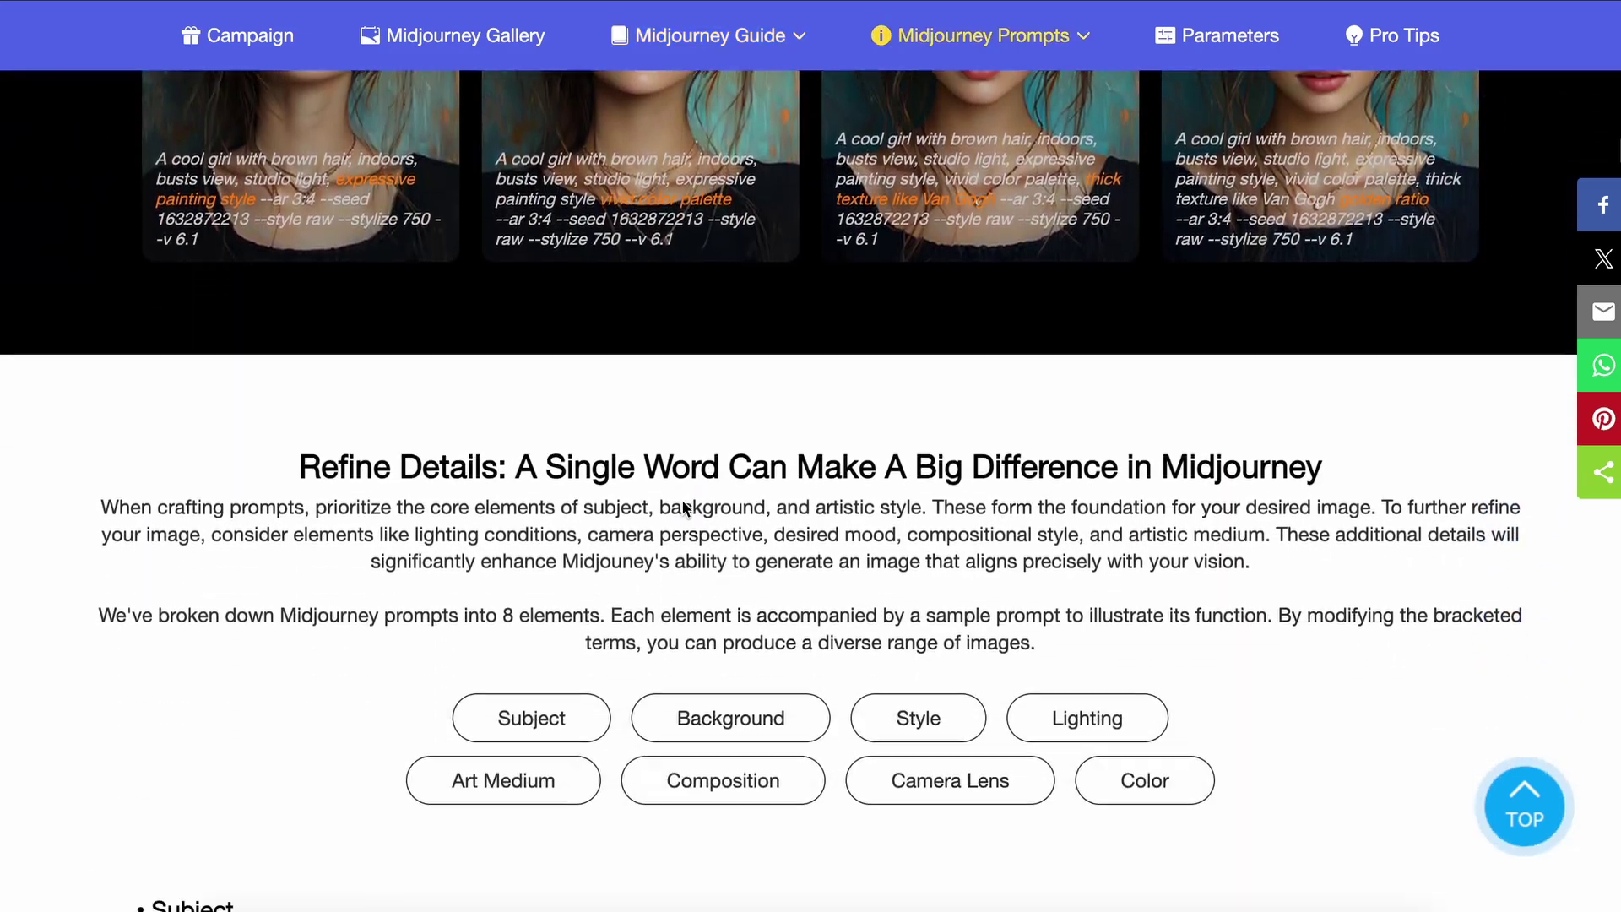
scroll(685, 507, "up", 20)
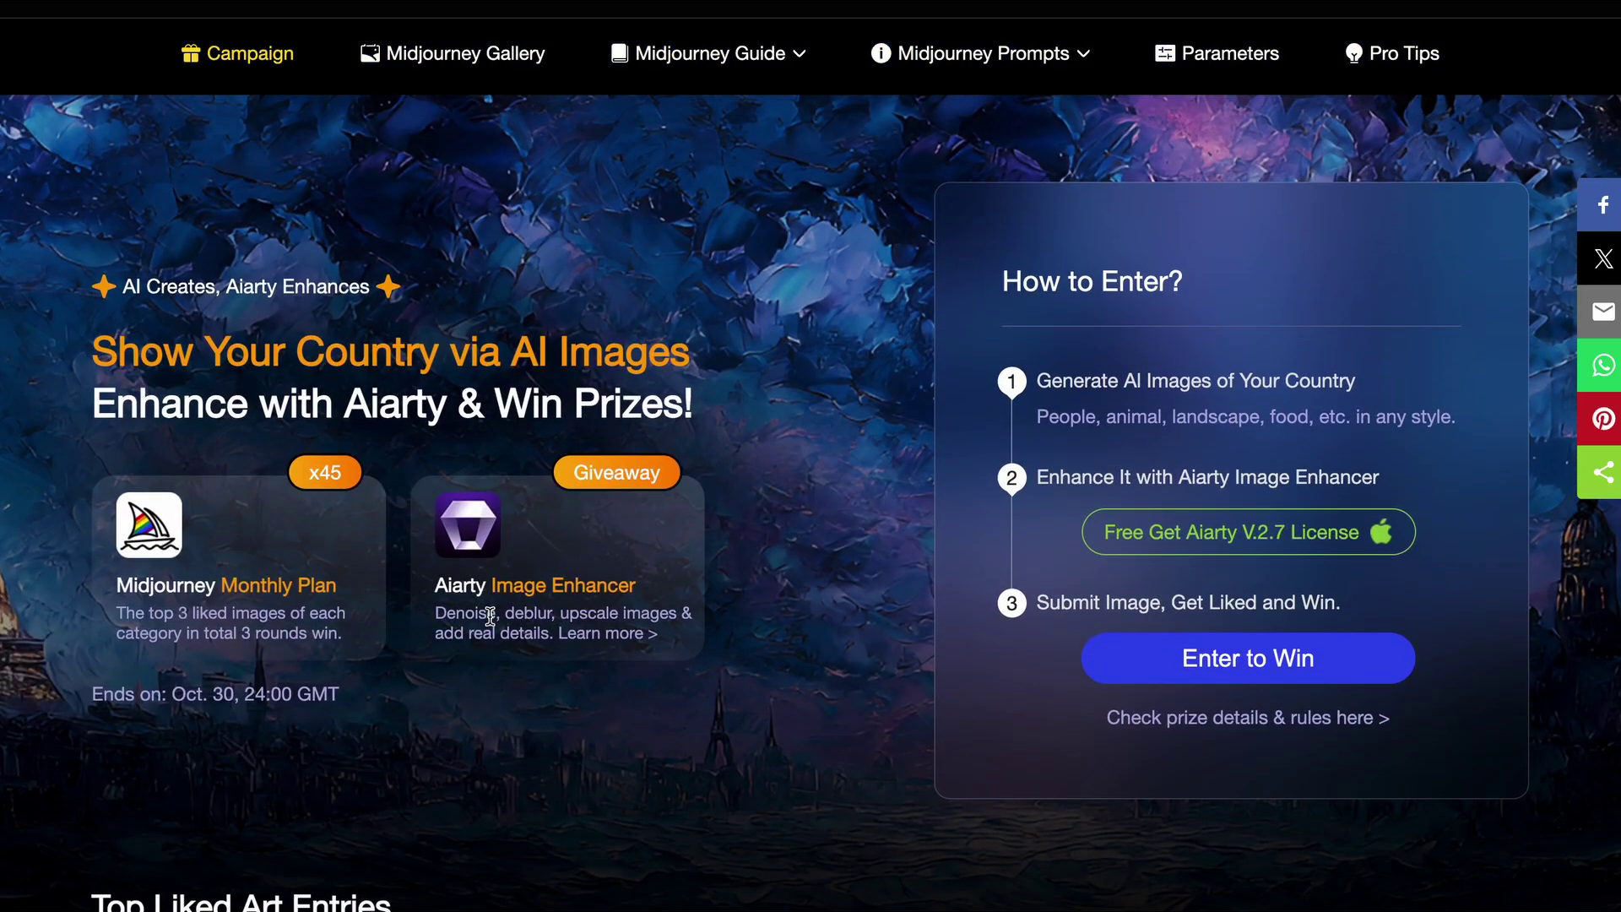
scroll(538, 660, "up", 1)
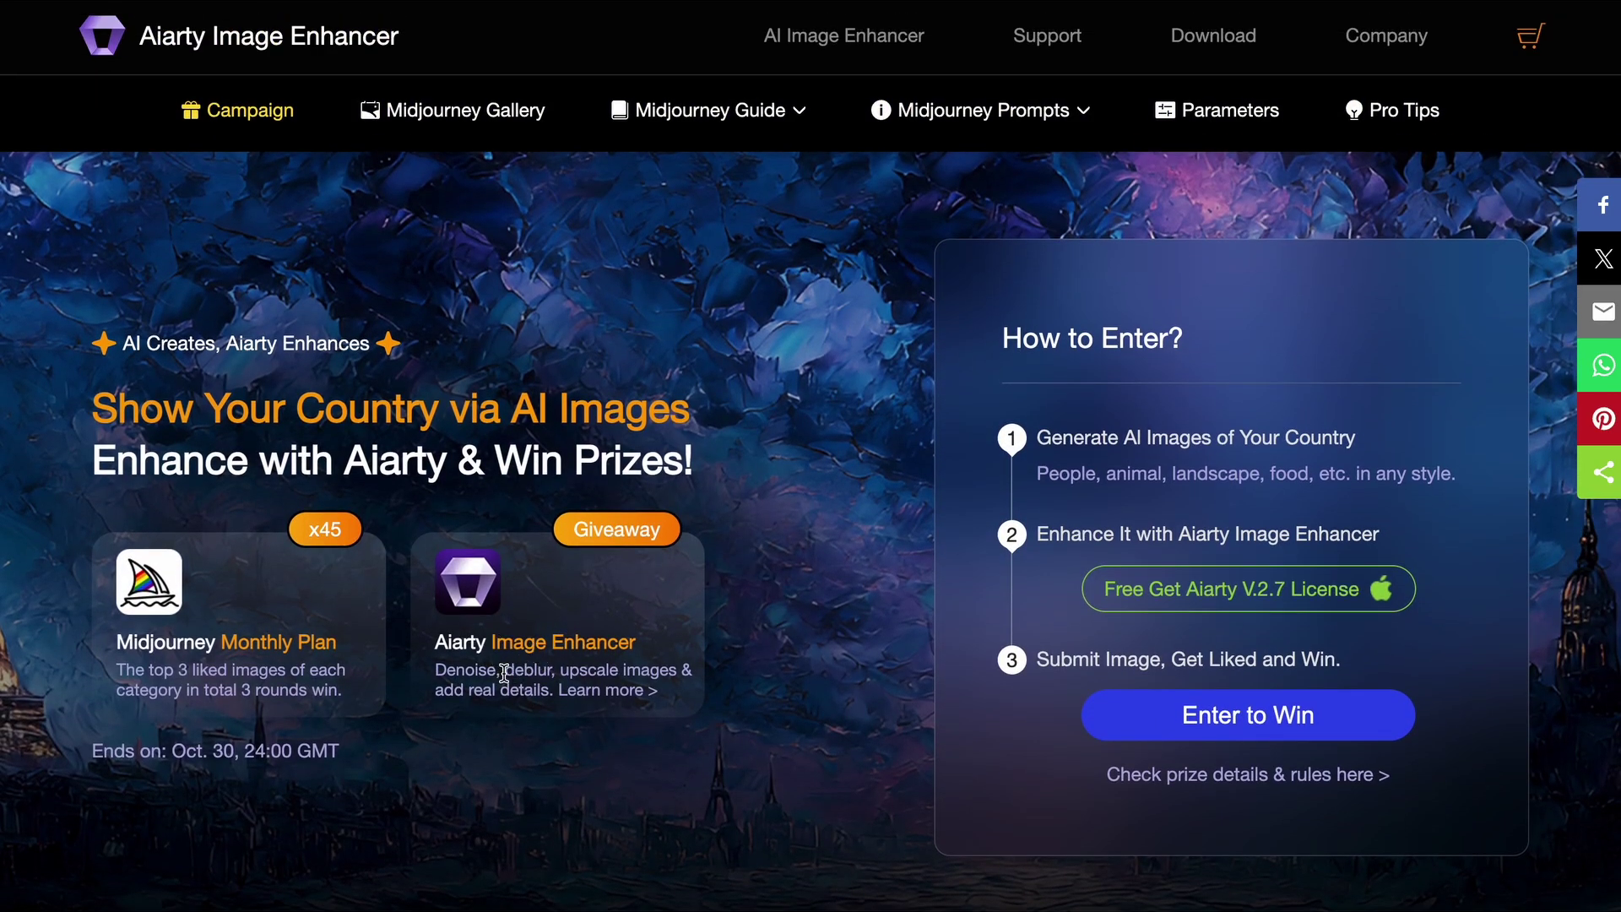
scroll(504, 673, "down", 8)
scroll(504, 673, "down", 10)
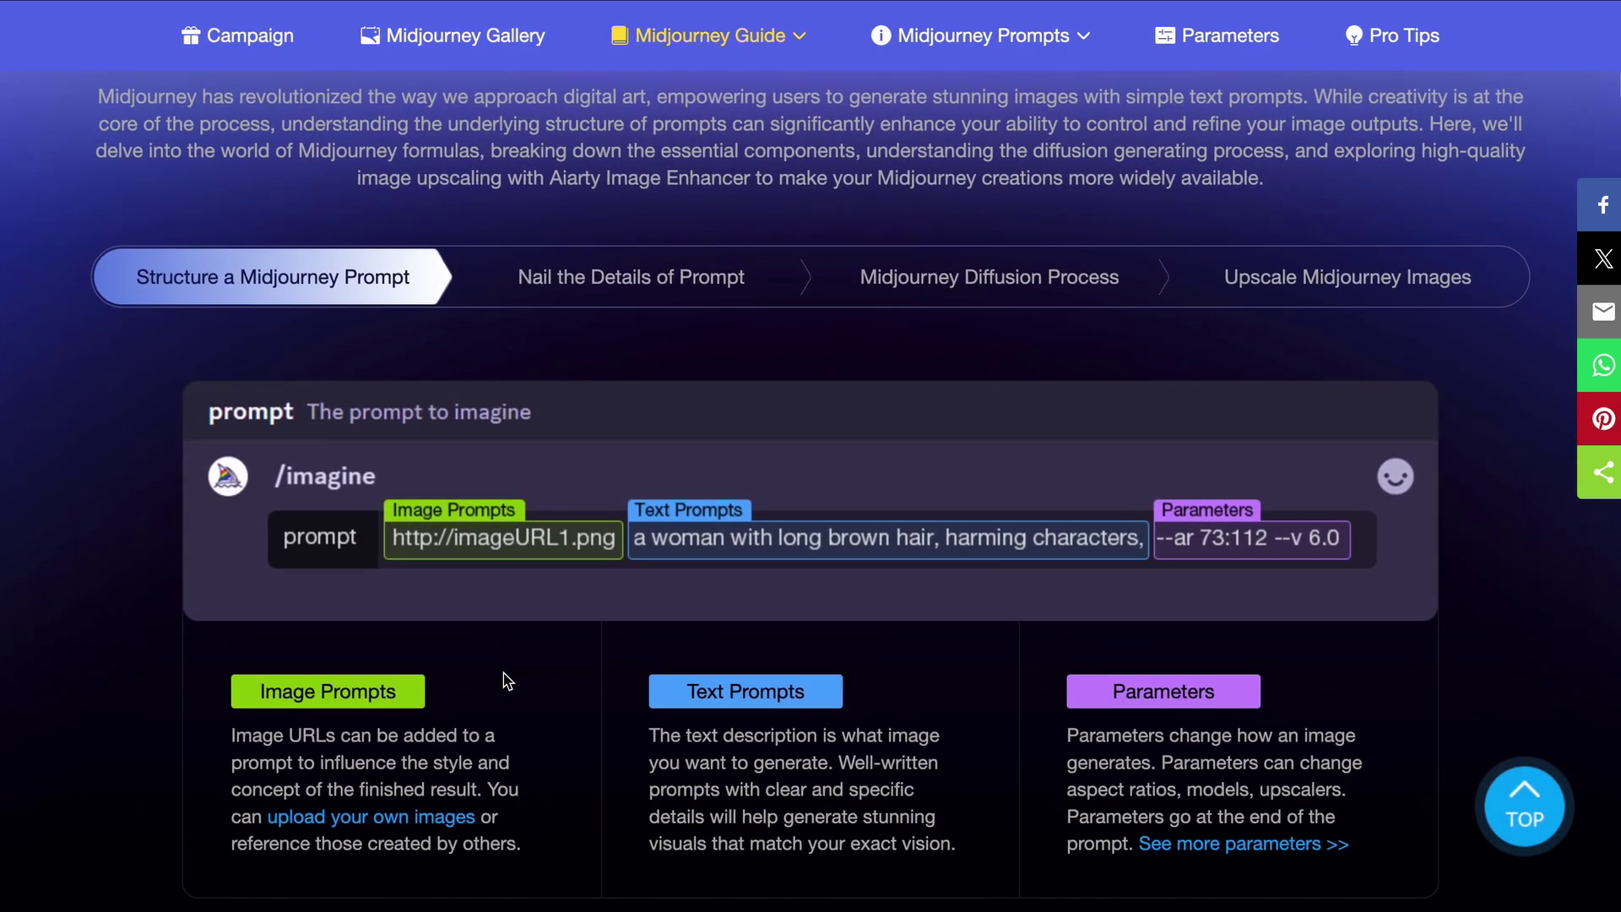
scroll(505, 680, "down", 10)
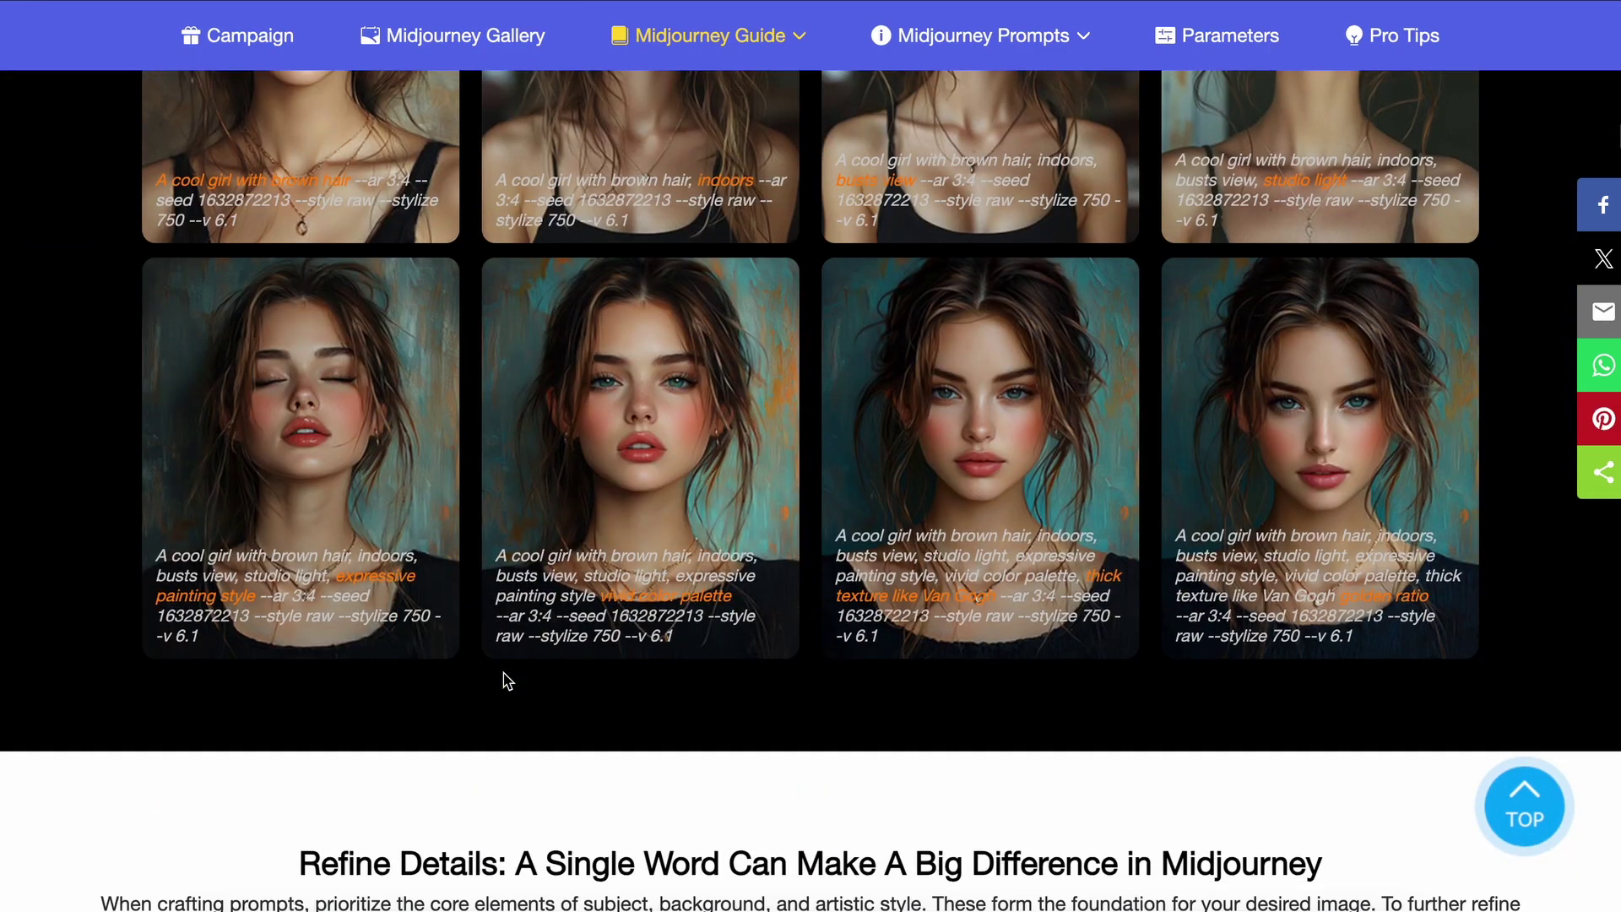
scroll(505, 681, "down", 5)
scroll(505, 680, "up", 15)
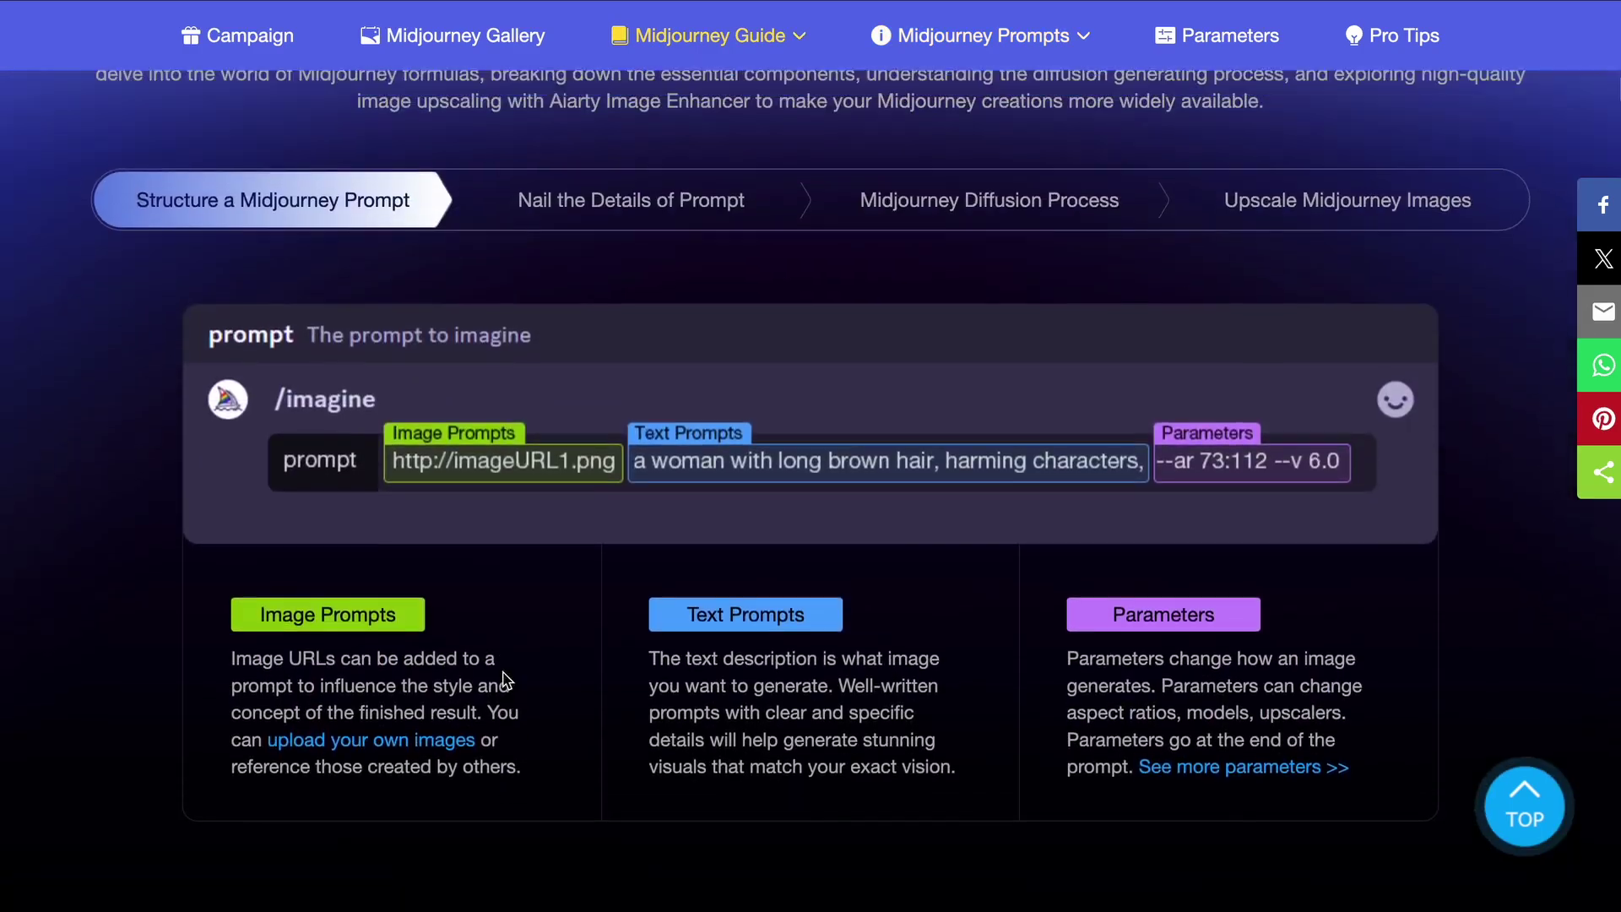
scroll(505, 681, "up", 10)
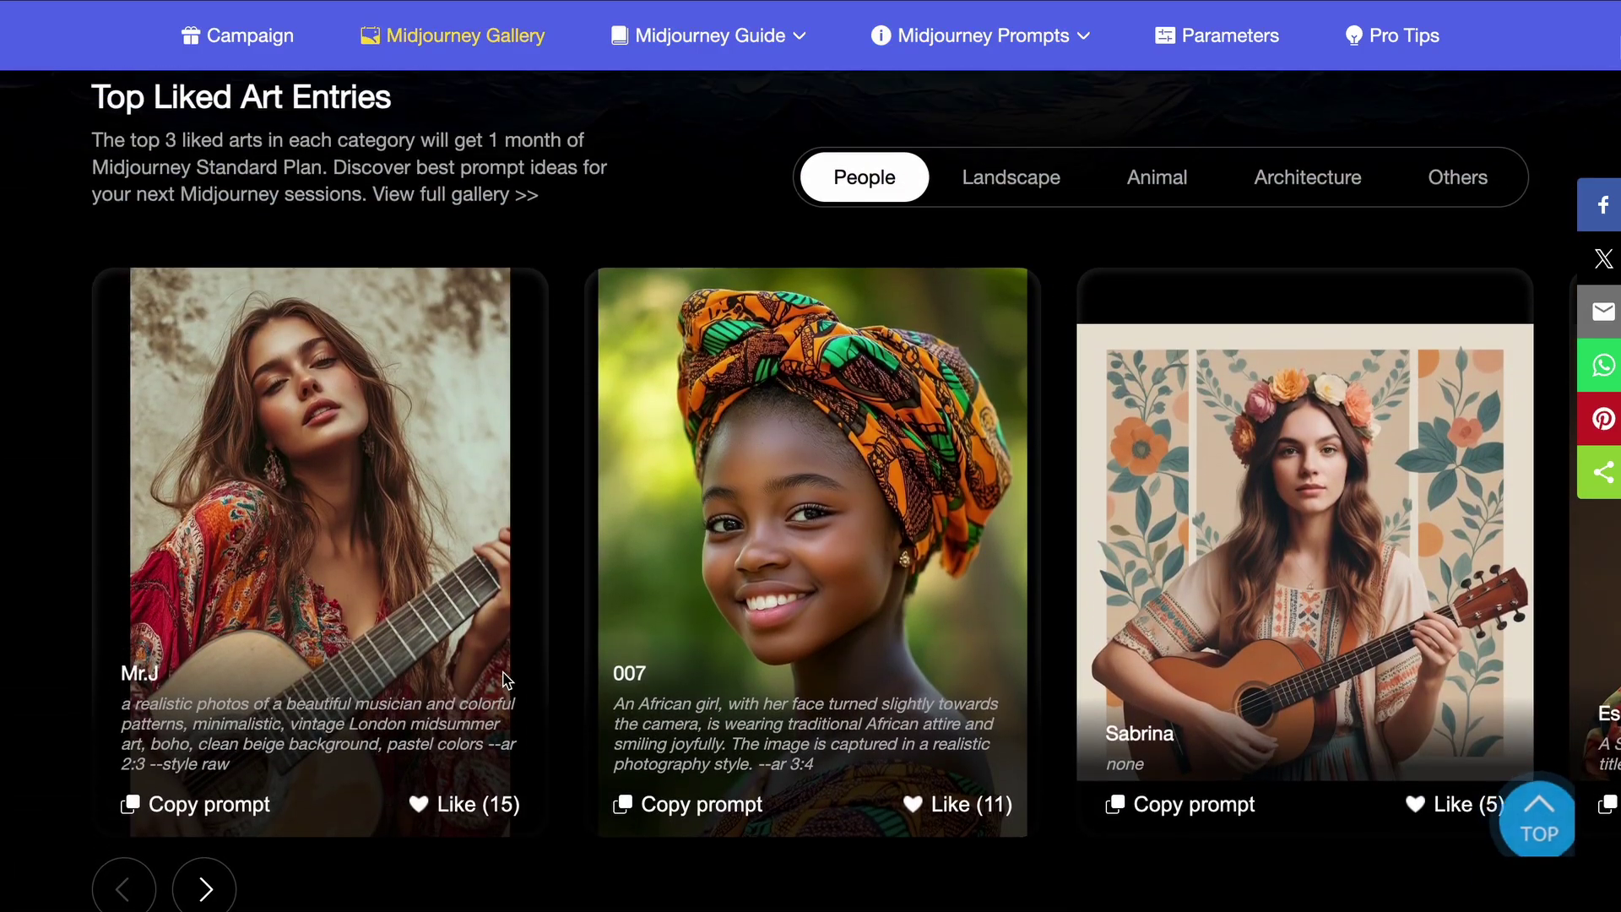
- Show the Landscape, then Animal, art entries, and scroll back up to the campaign banner
left_click(1004, 189)
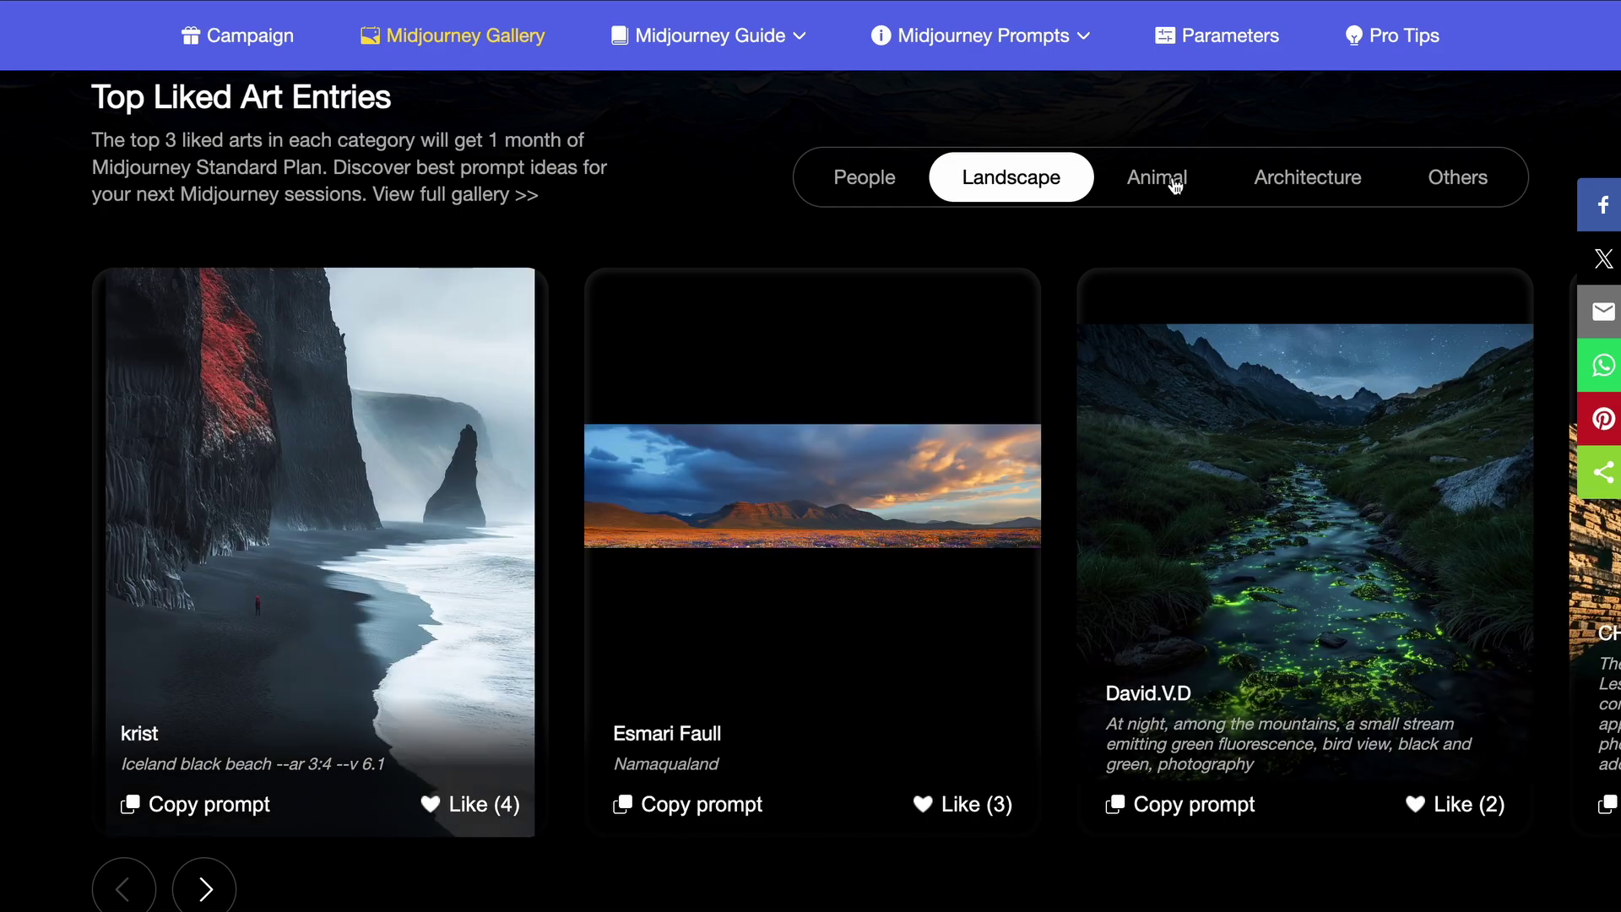
left_click(1175, 186)
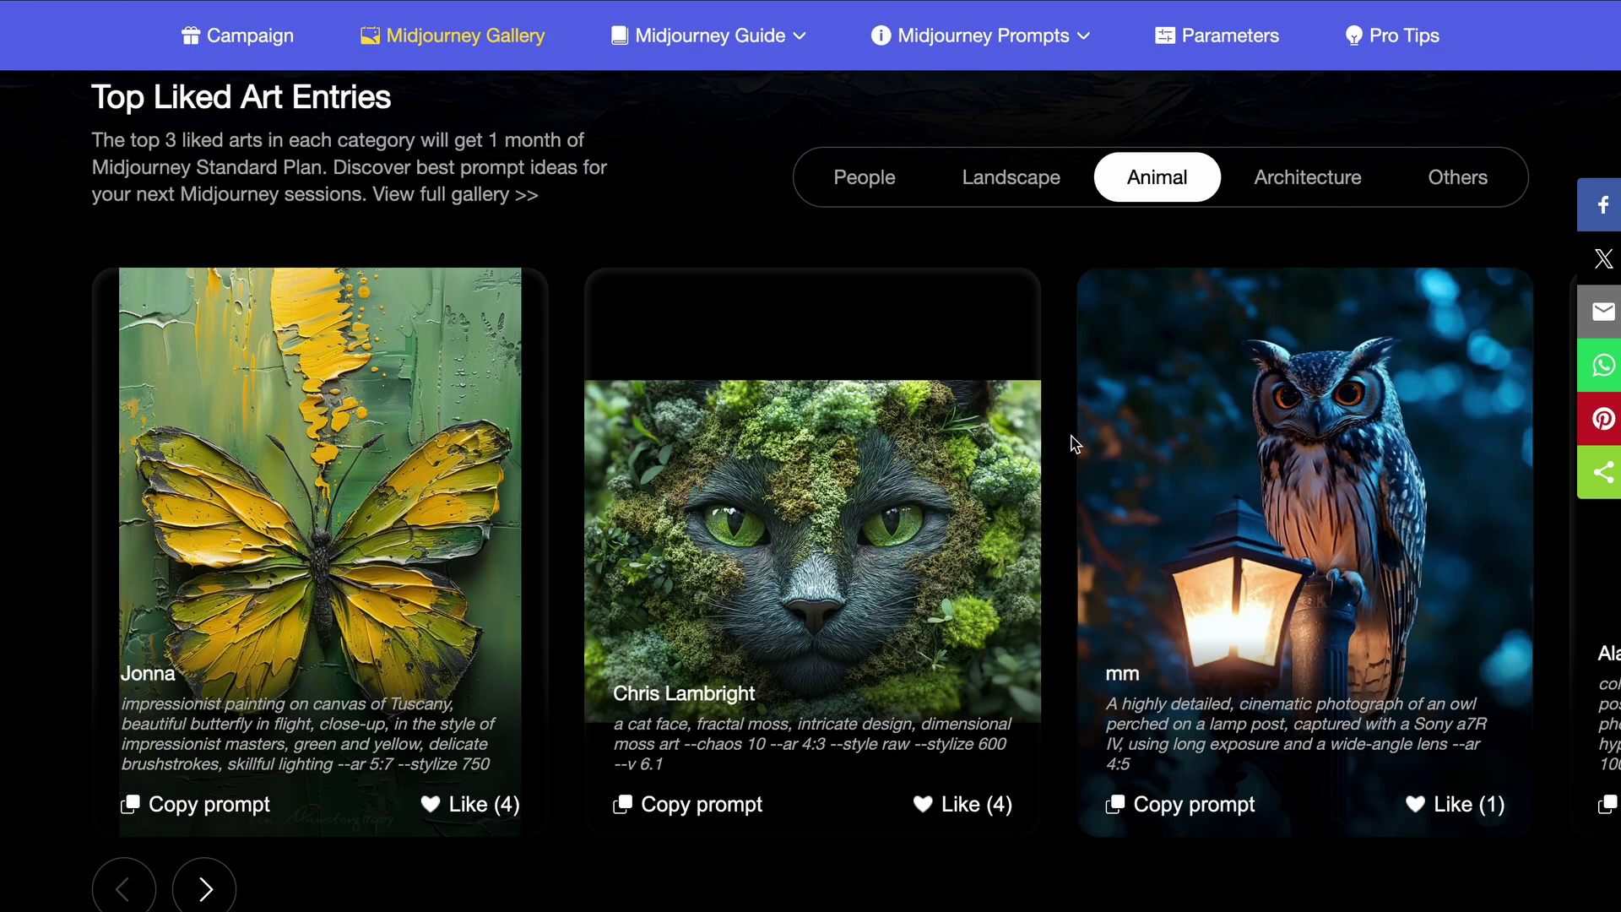
scroll(1074, 448, "down", 1)
scroll(984, 453, "down", 8)
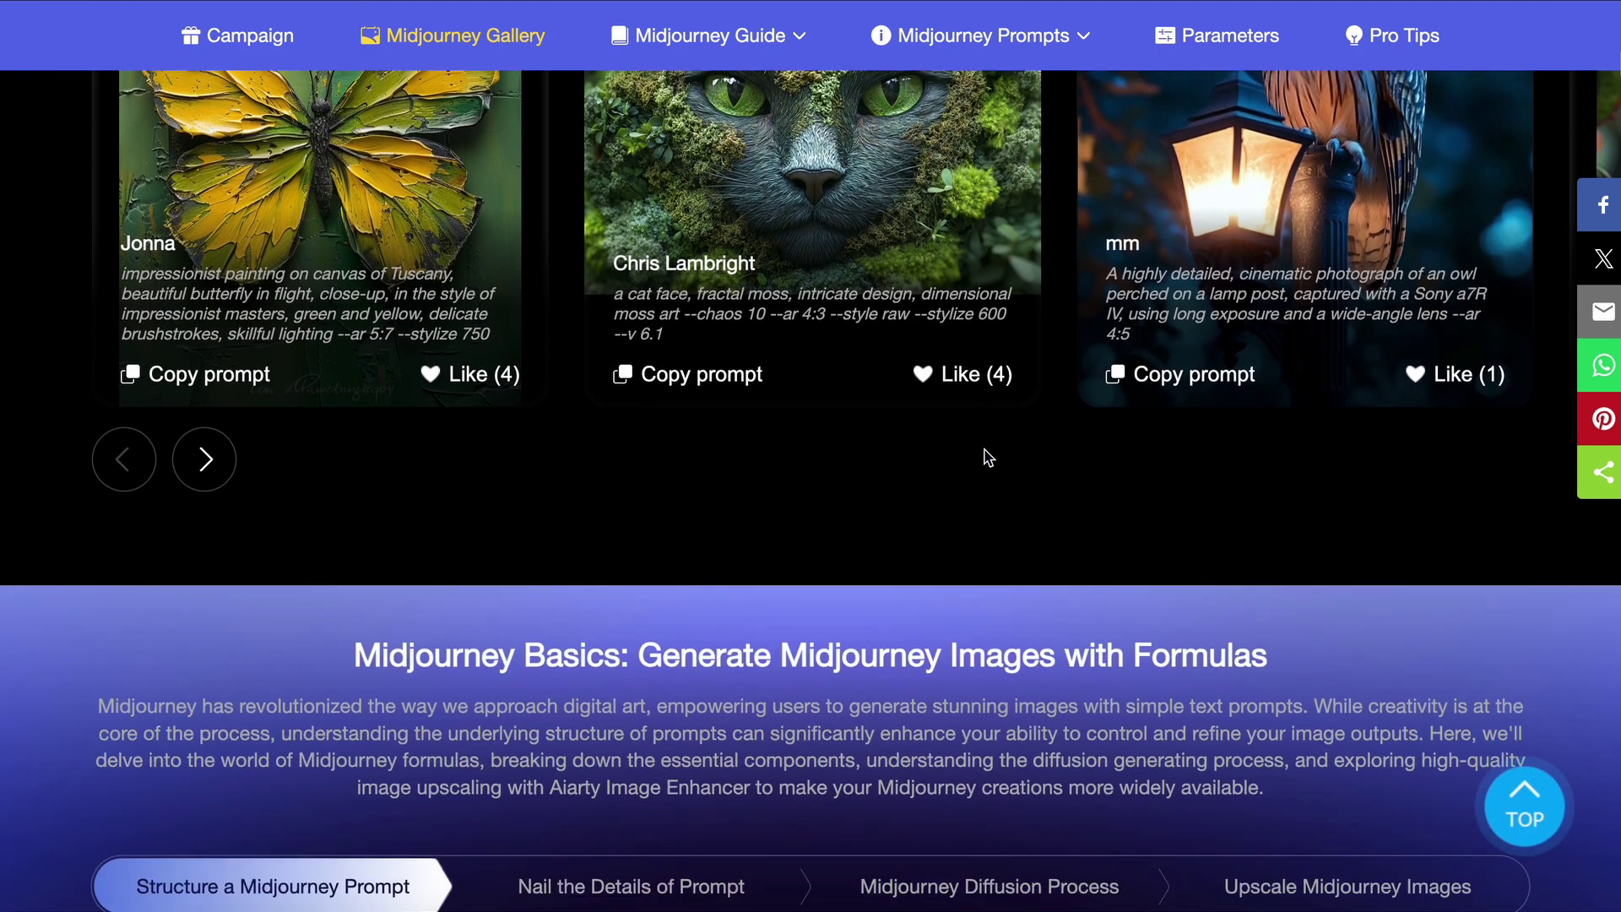
scroll(988, 457, "down", 6)
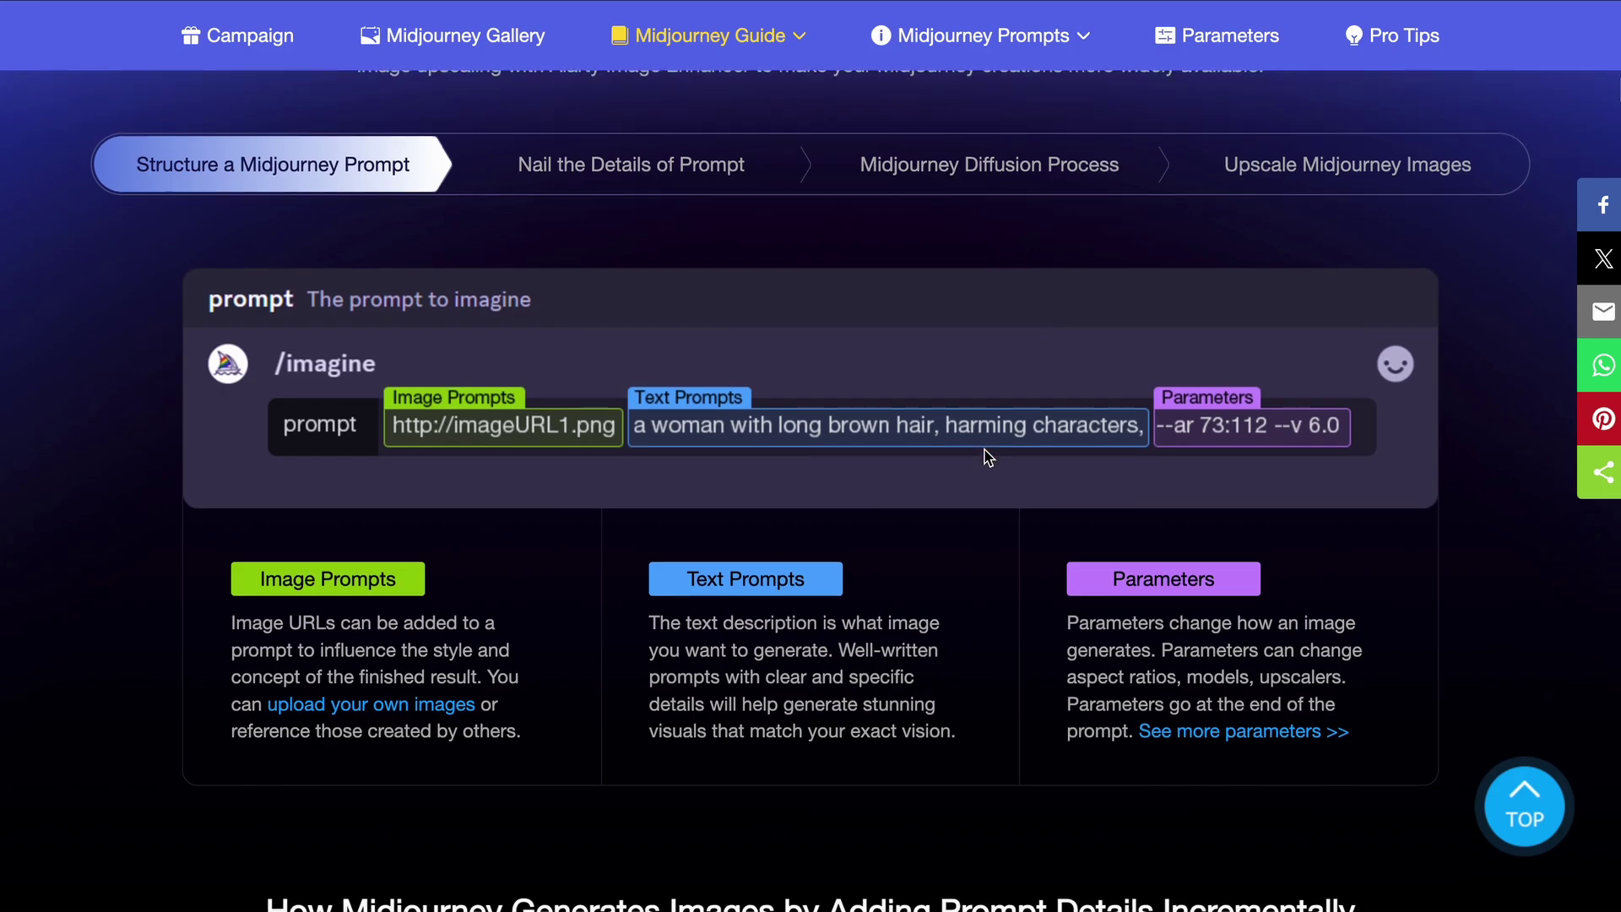
scroll(988, 457, "up", 15)
scroll(988, 456, "up", 8)
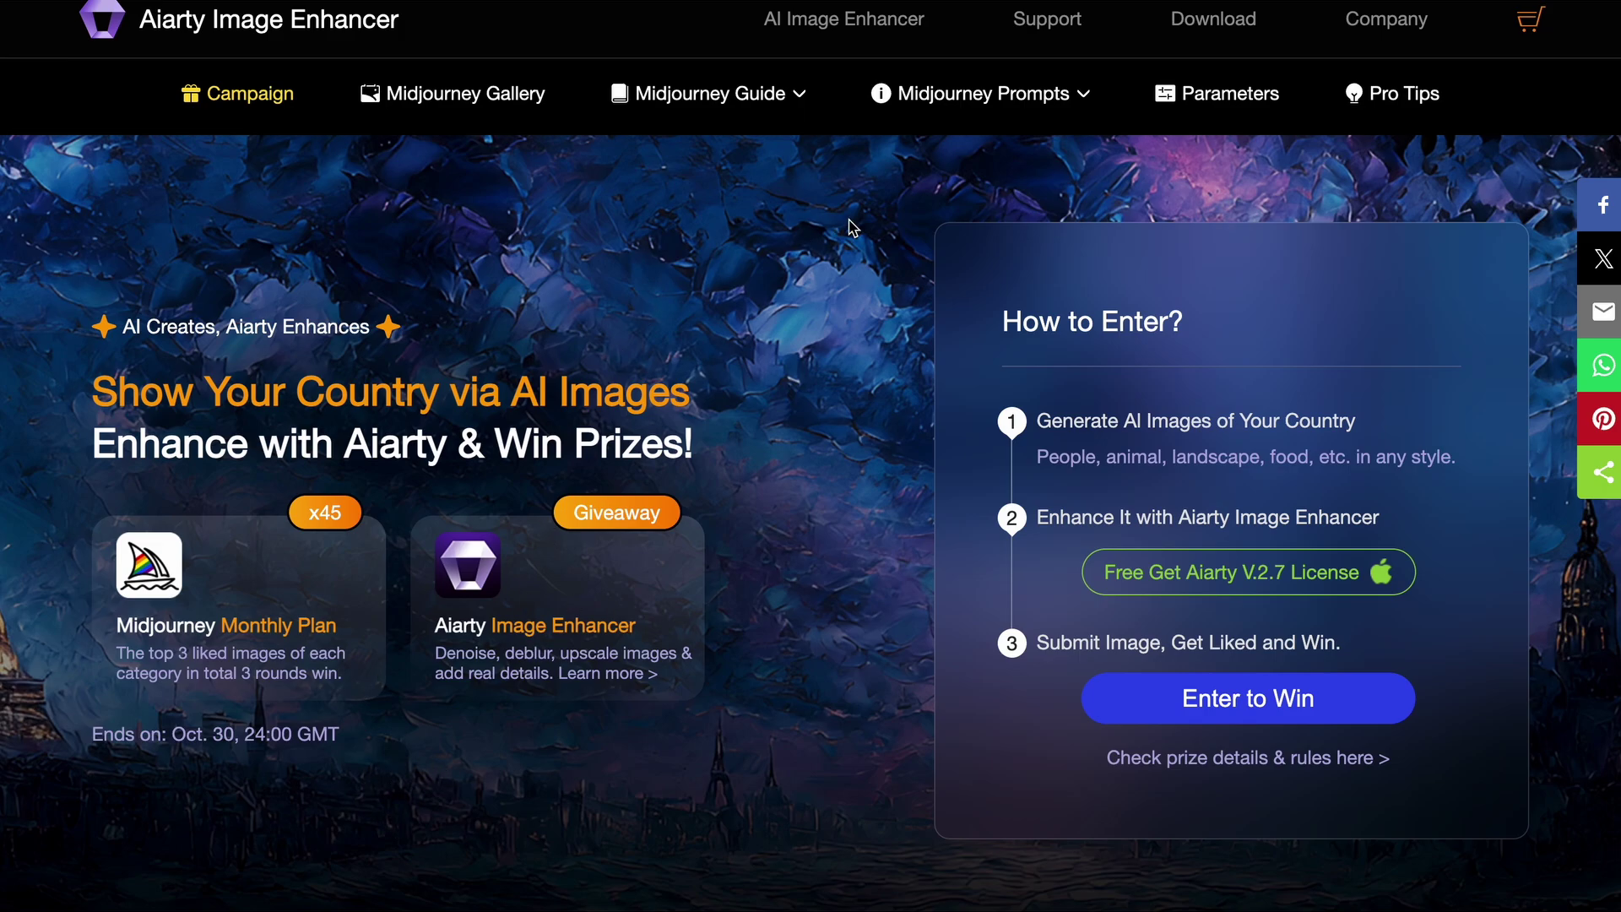
scroll(912, 261, "up", 1)
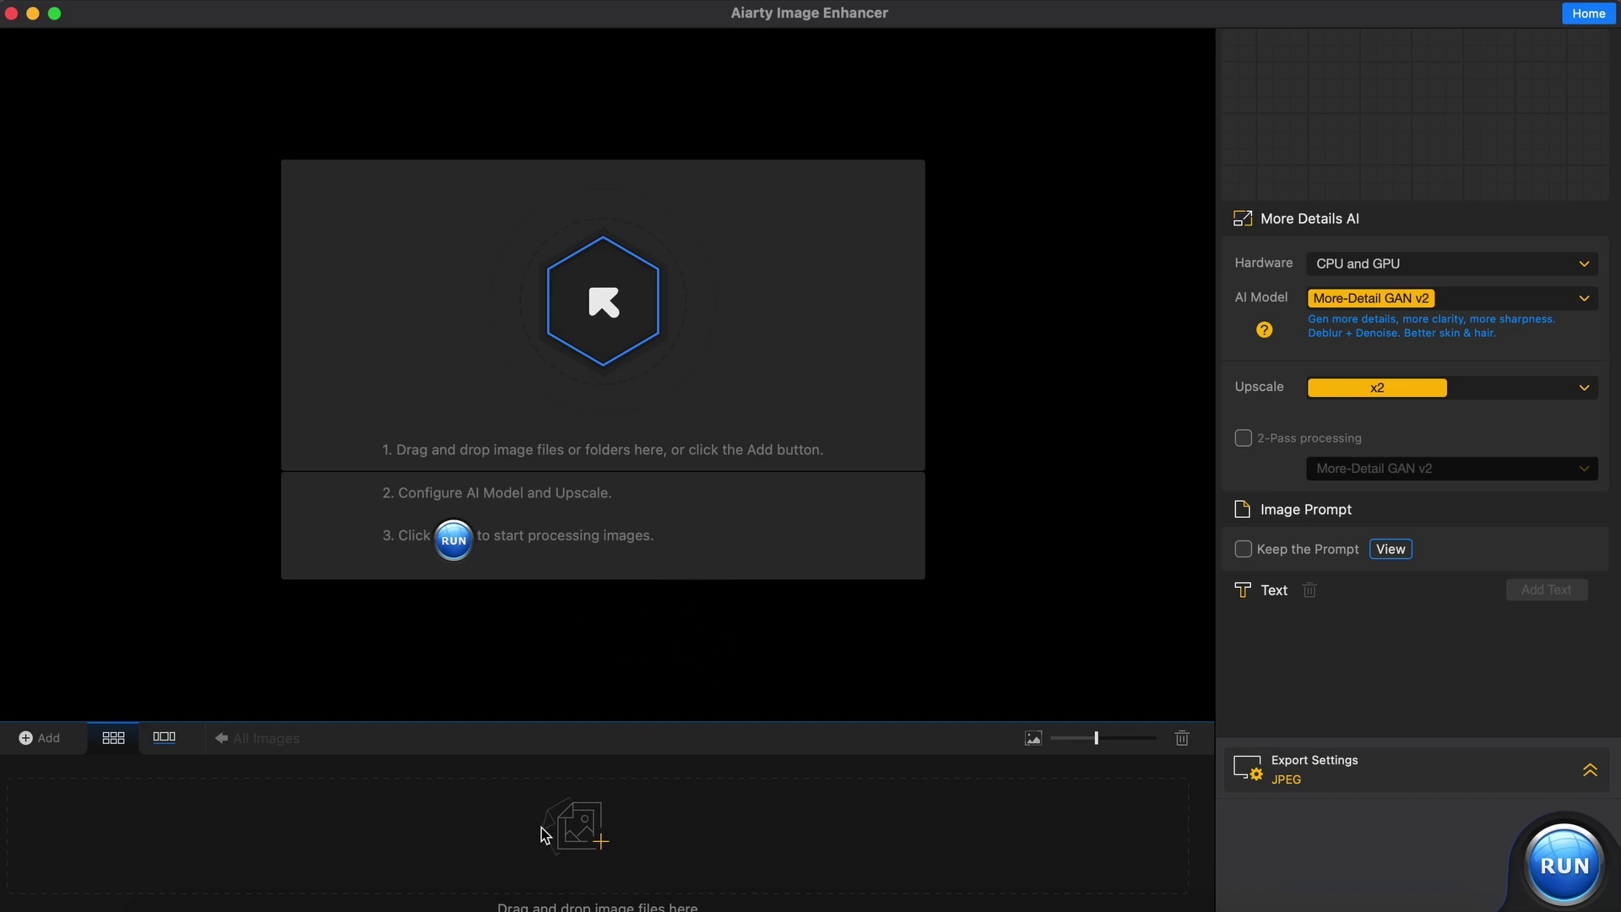
- Keep More-Detail GAN v2, load the white bird photo, and widen the enhanced side of the preview
left_click(1489, 304)
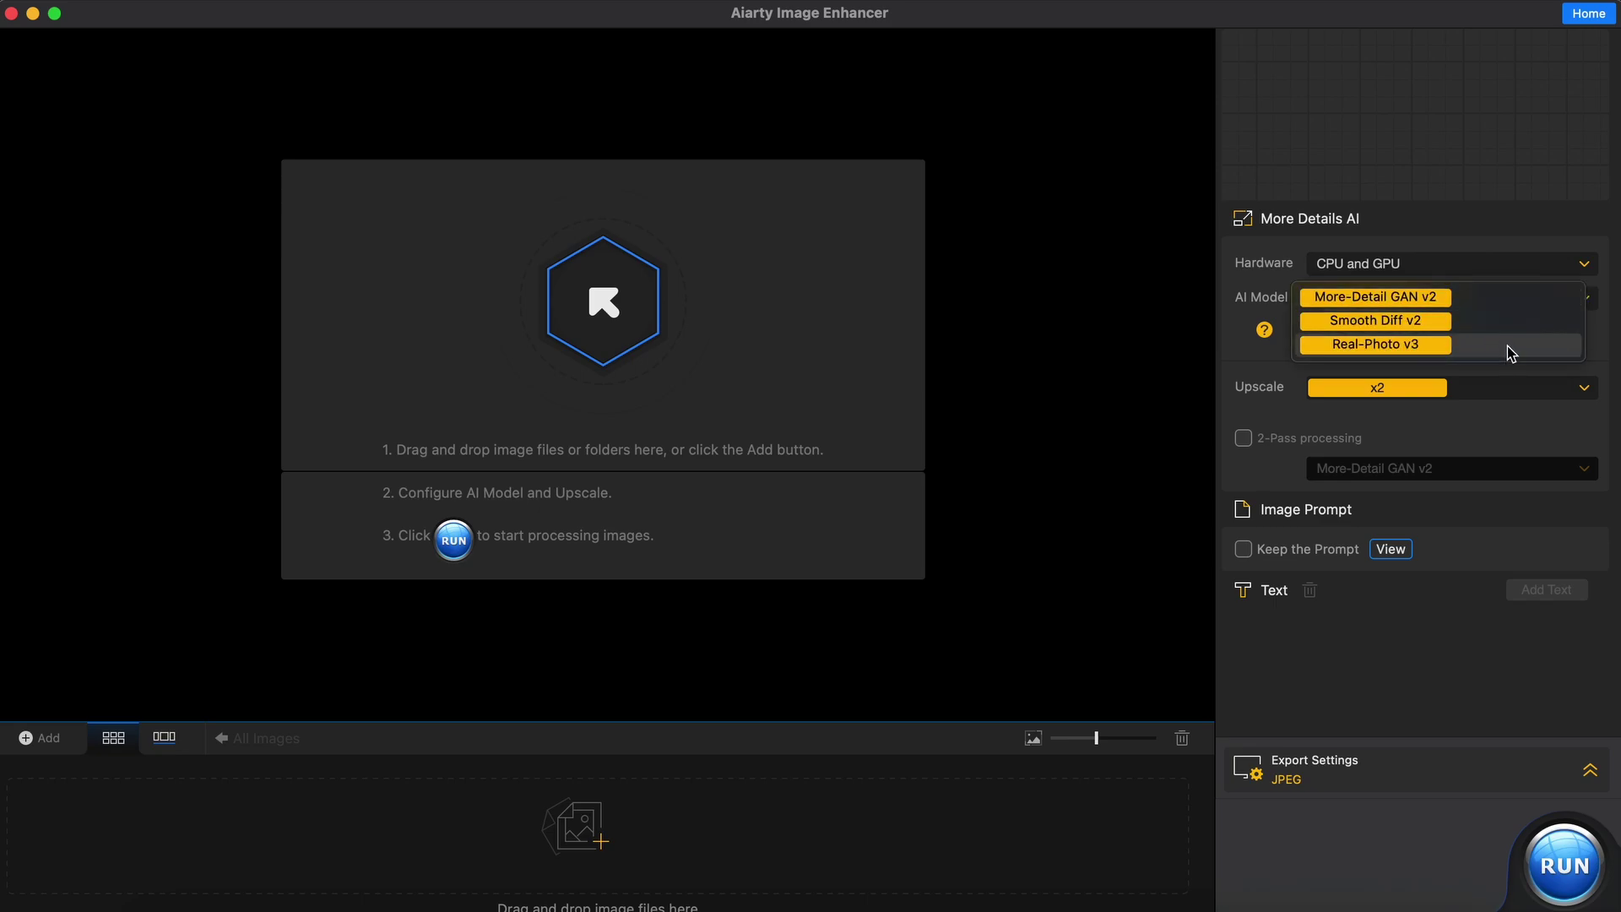
left_click(1479, 302)
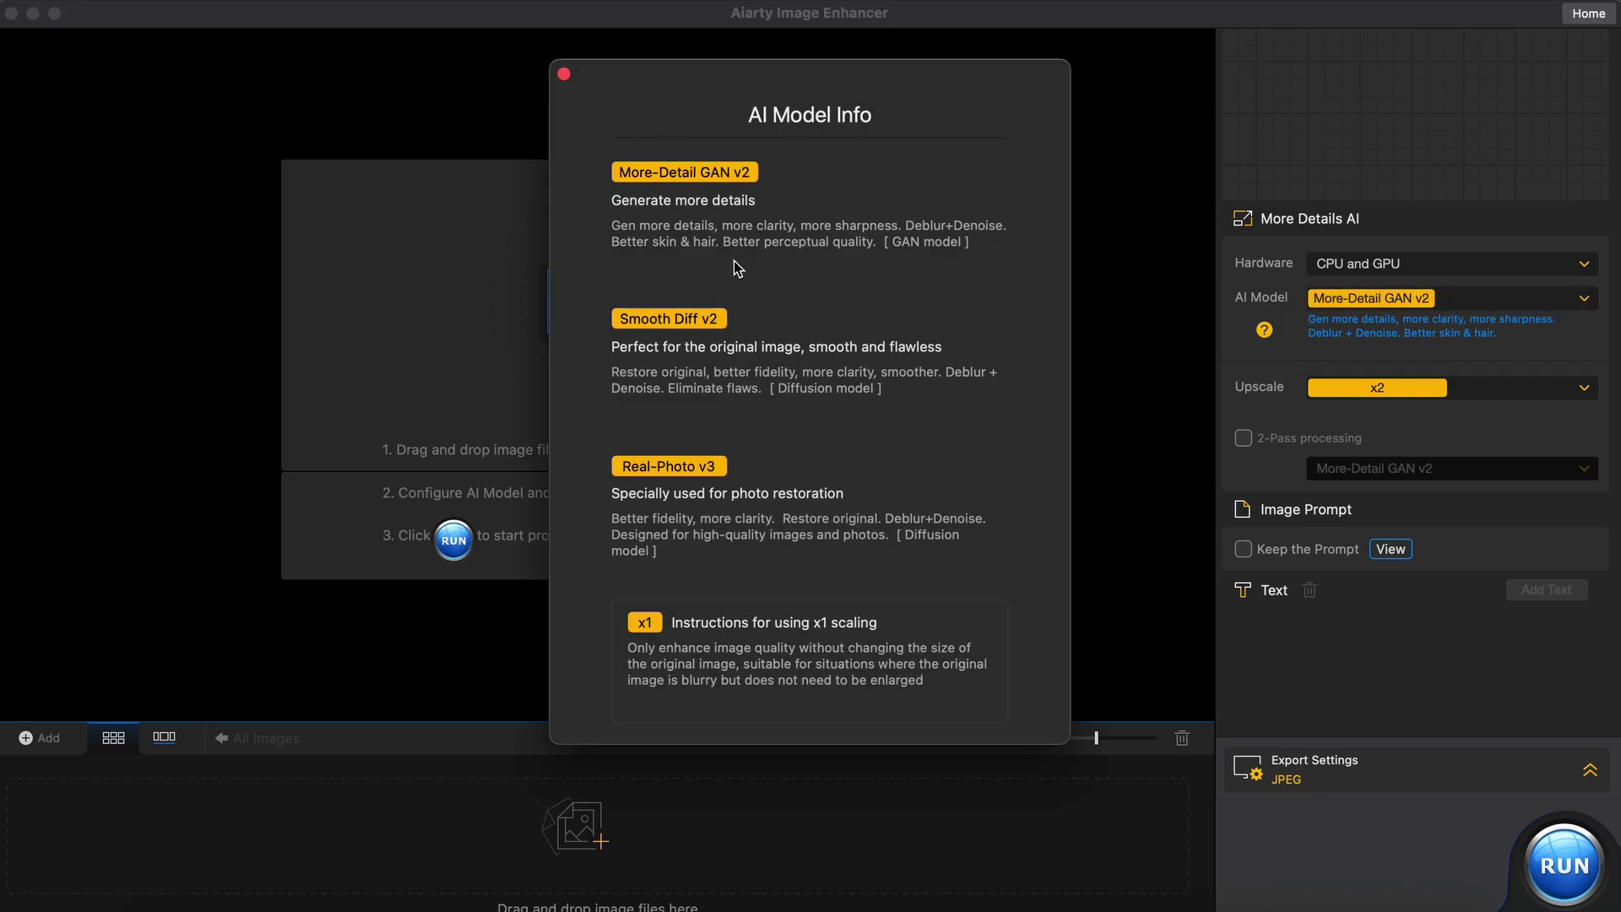
left_click(564, 74)
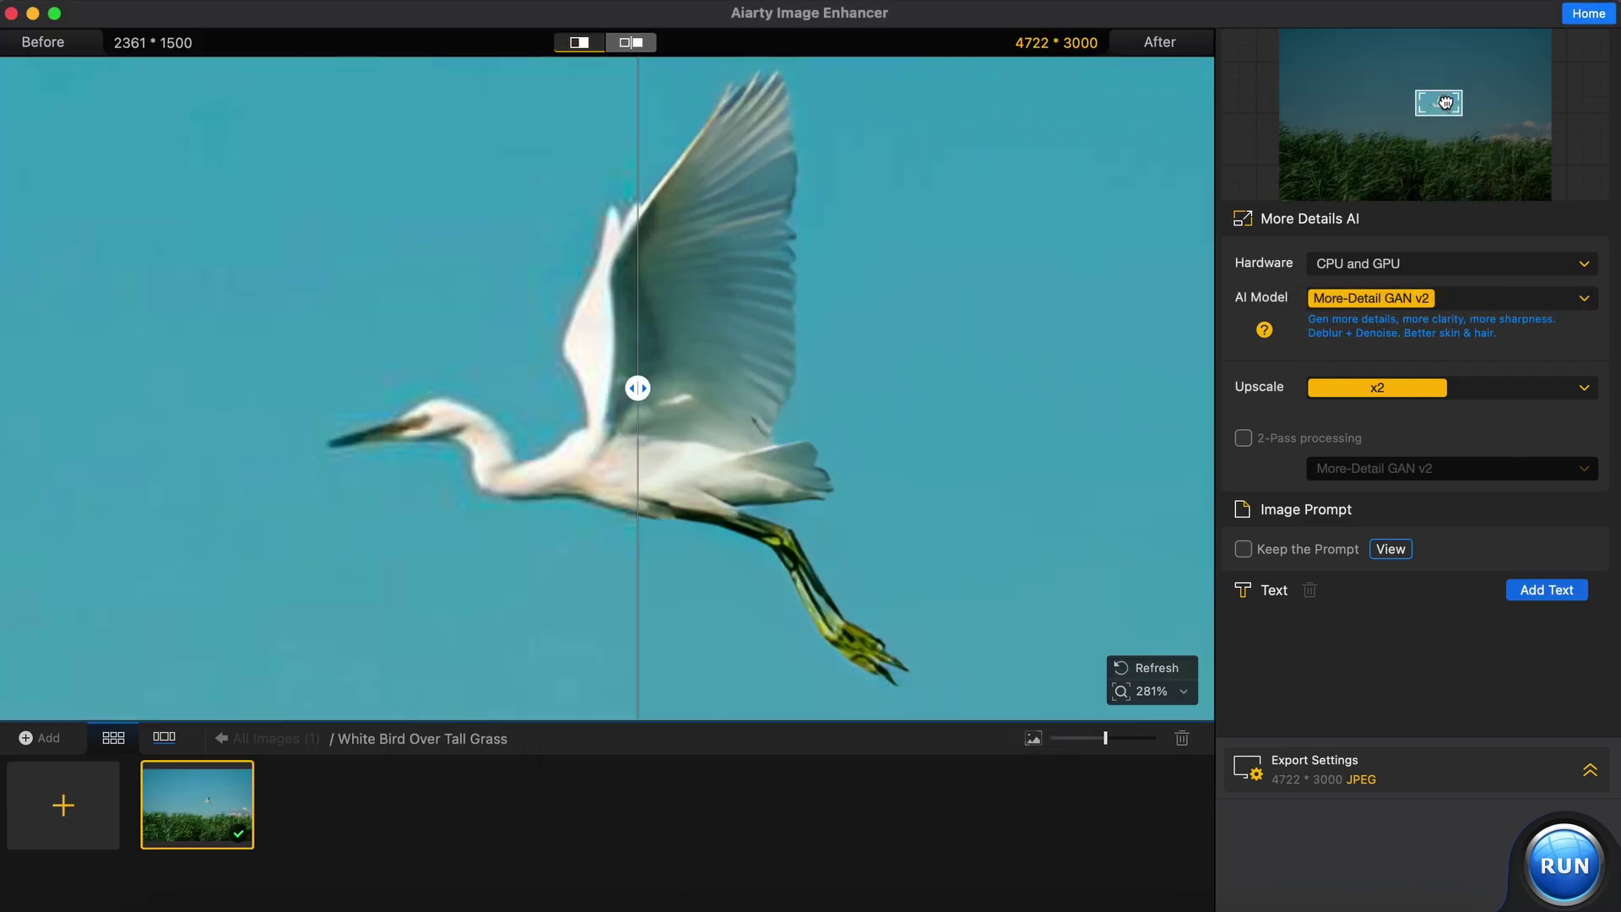
left_click_drag(1445, 106, 1446, 101)
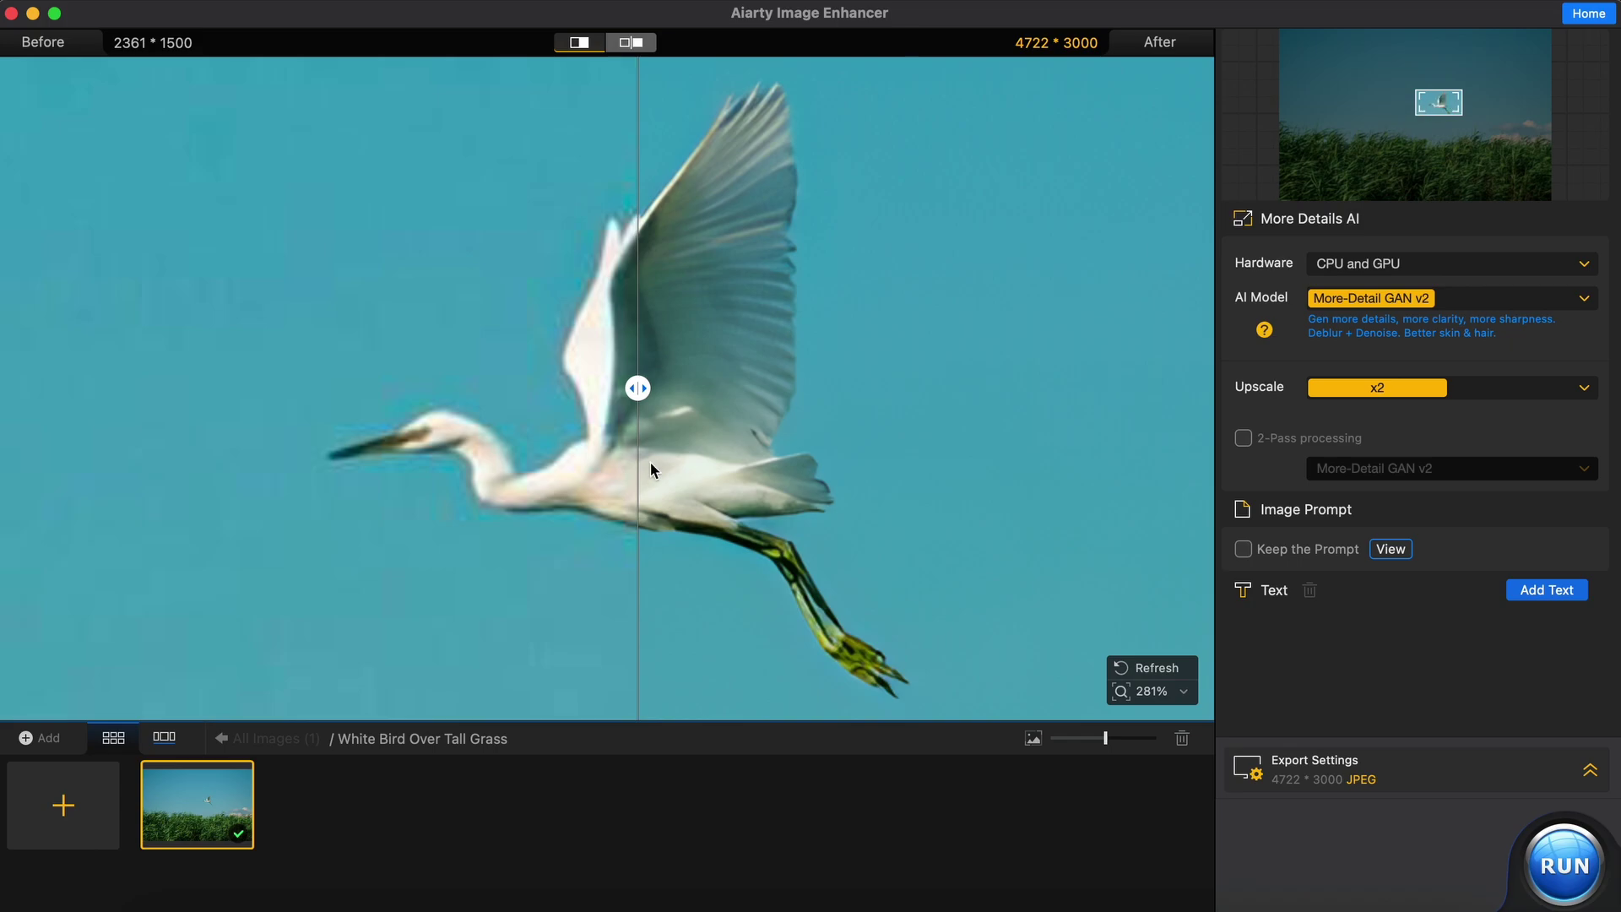
left_click_drag(625, 400, 373, 271)
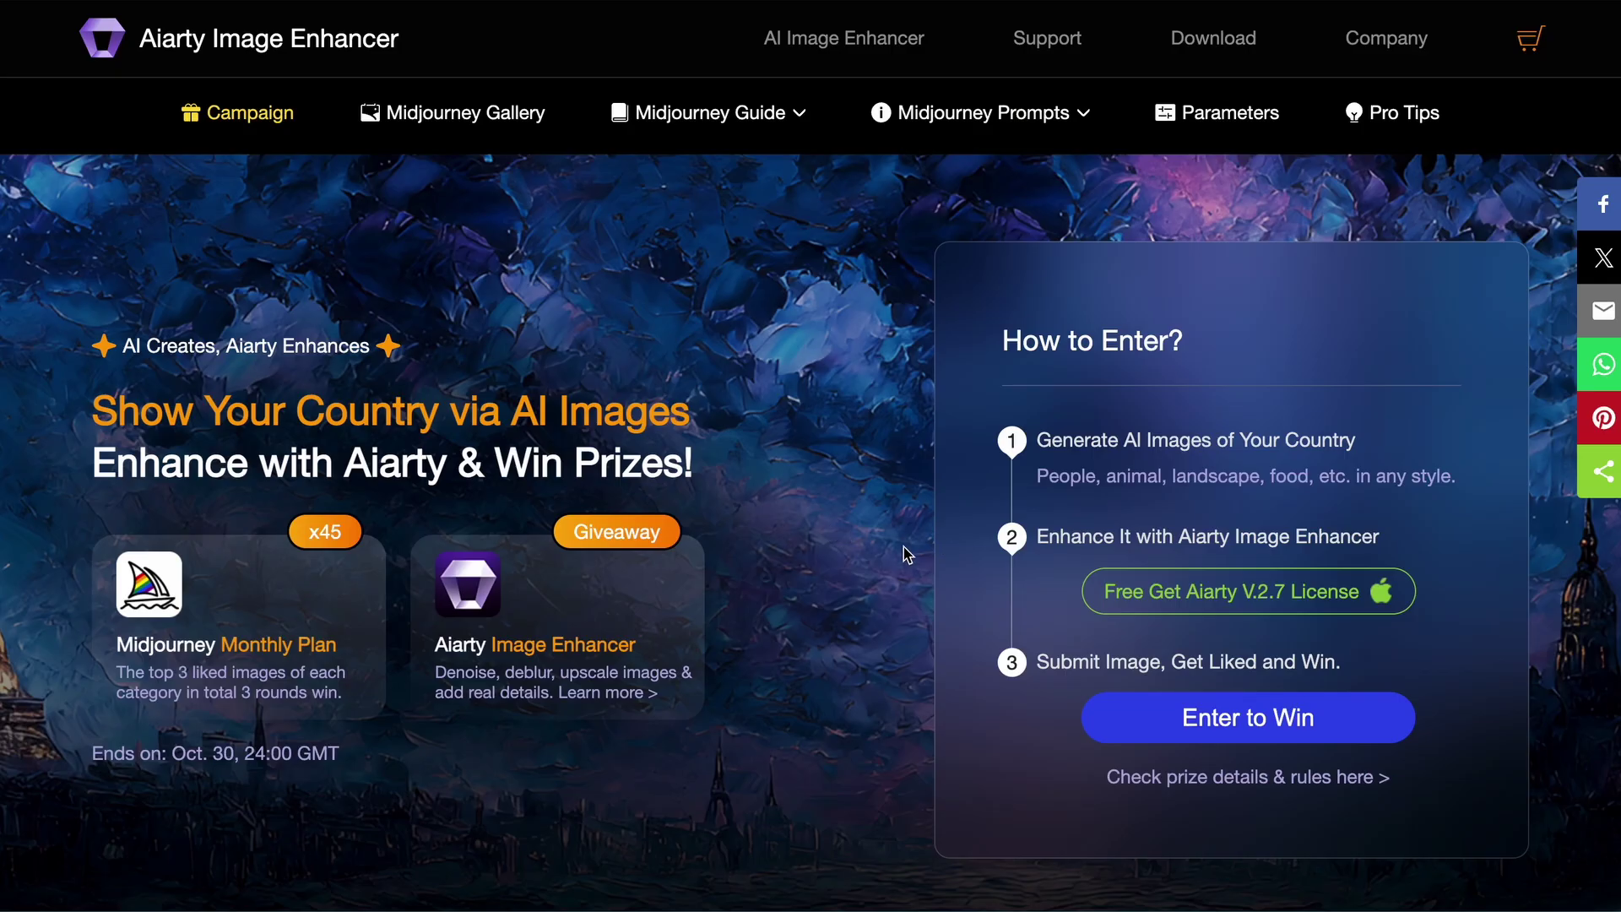
- Open the contest entry form from the How to Enter panel's Enter to Win button
left_click(1207, 739)
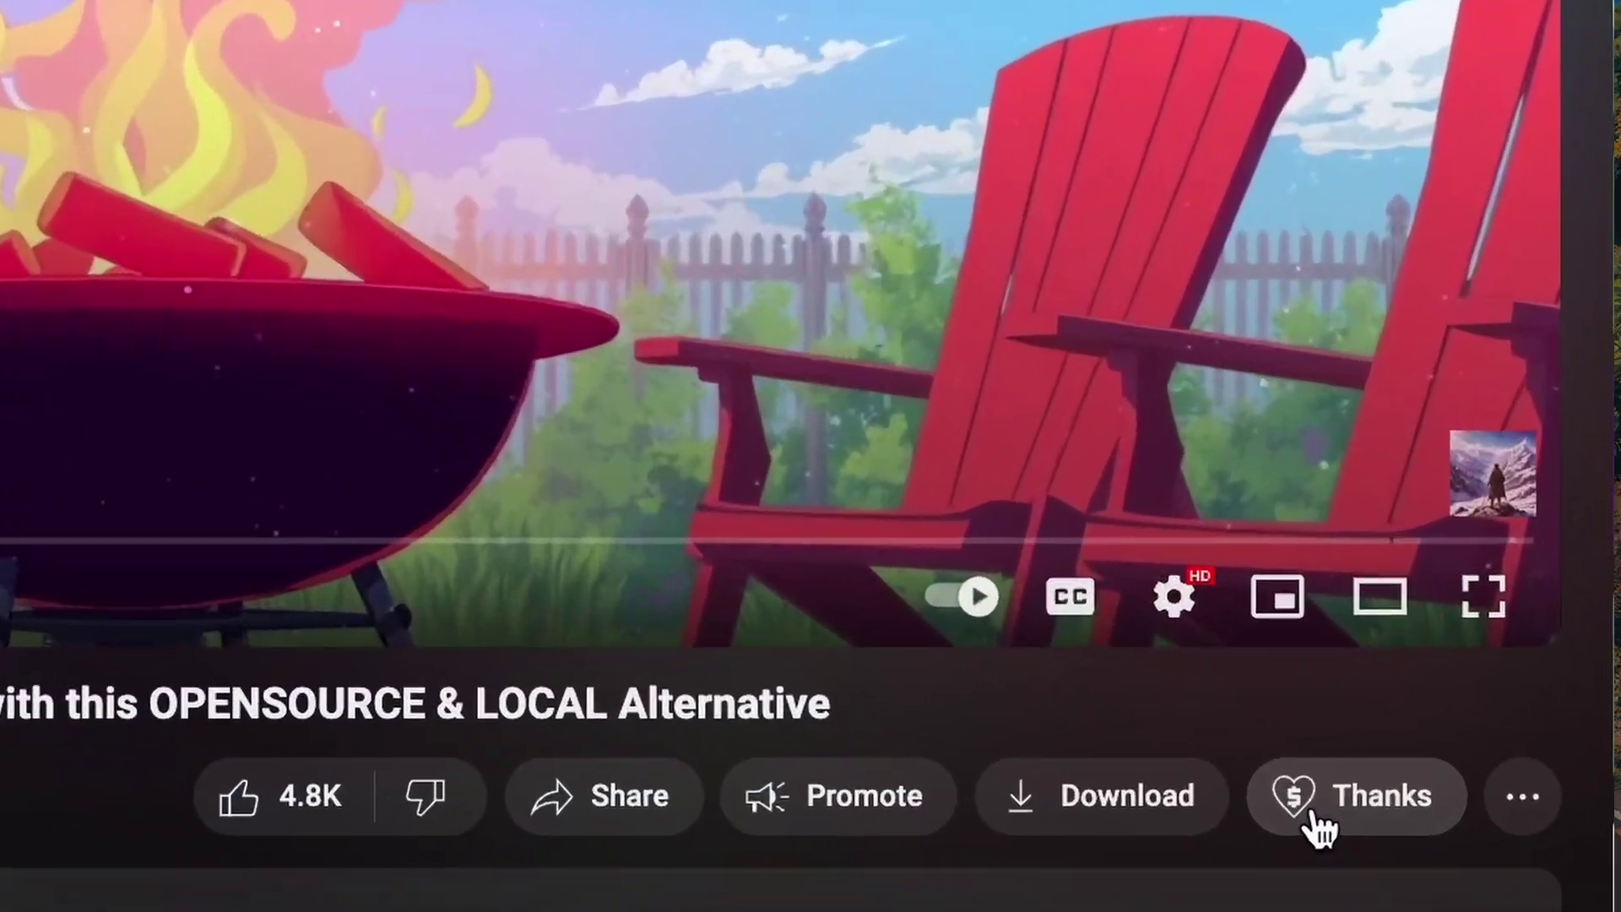
- Raise the Super Thanks tip to $200, then bring up the channel's Join membership tiers
left_click(1313, 817)
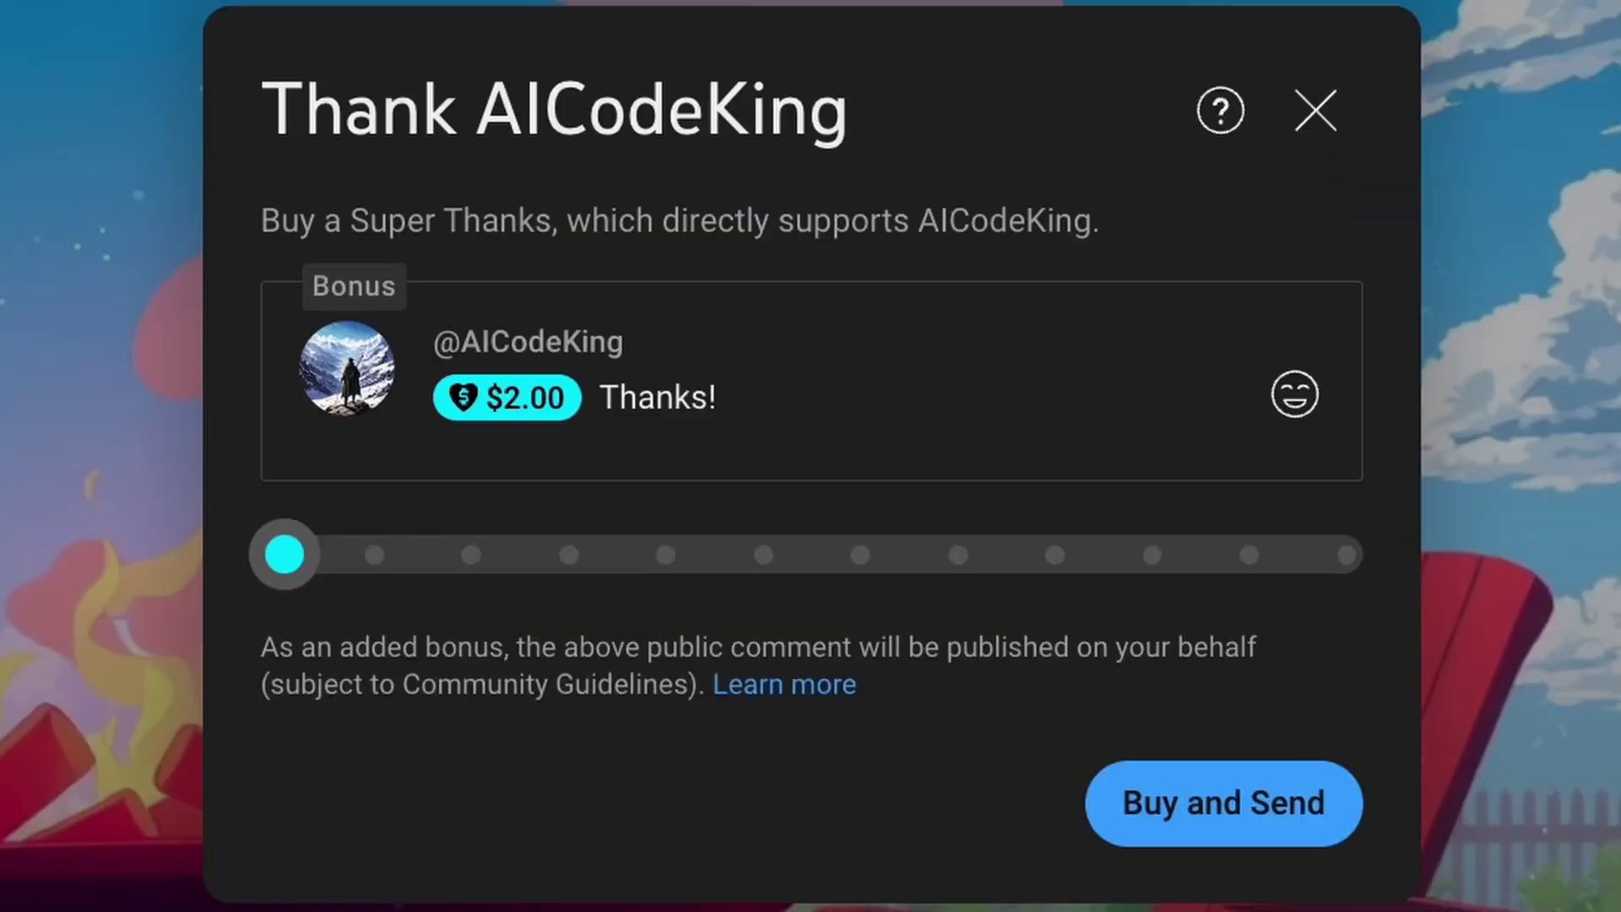
left_click_drag(294, 547, 1239, 591)
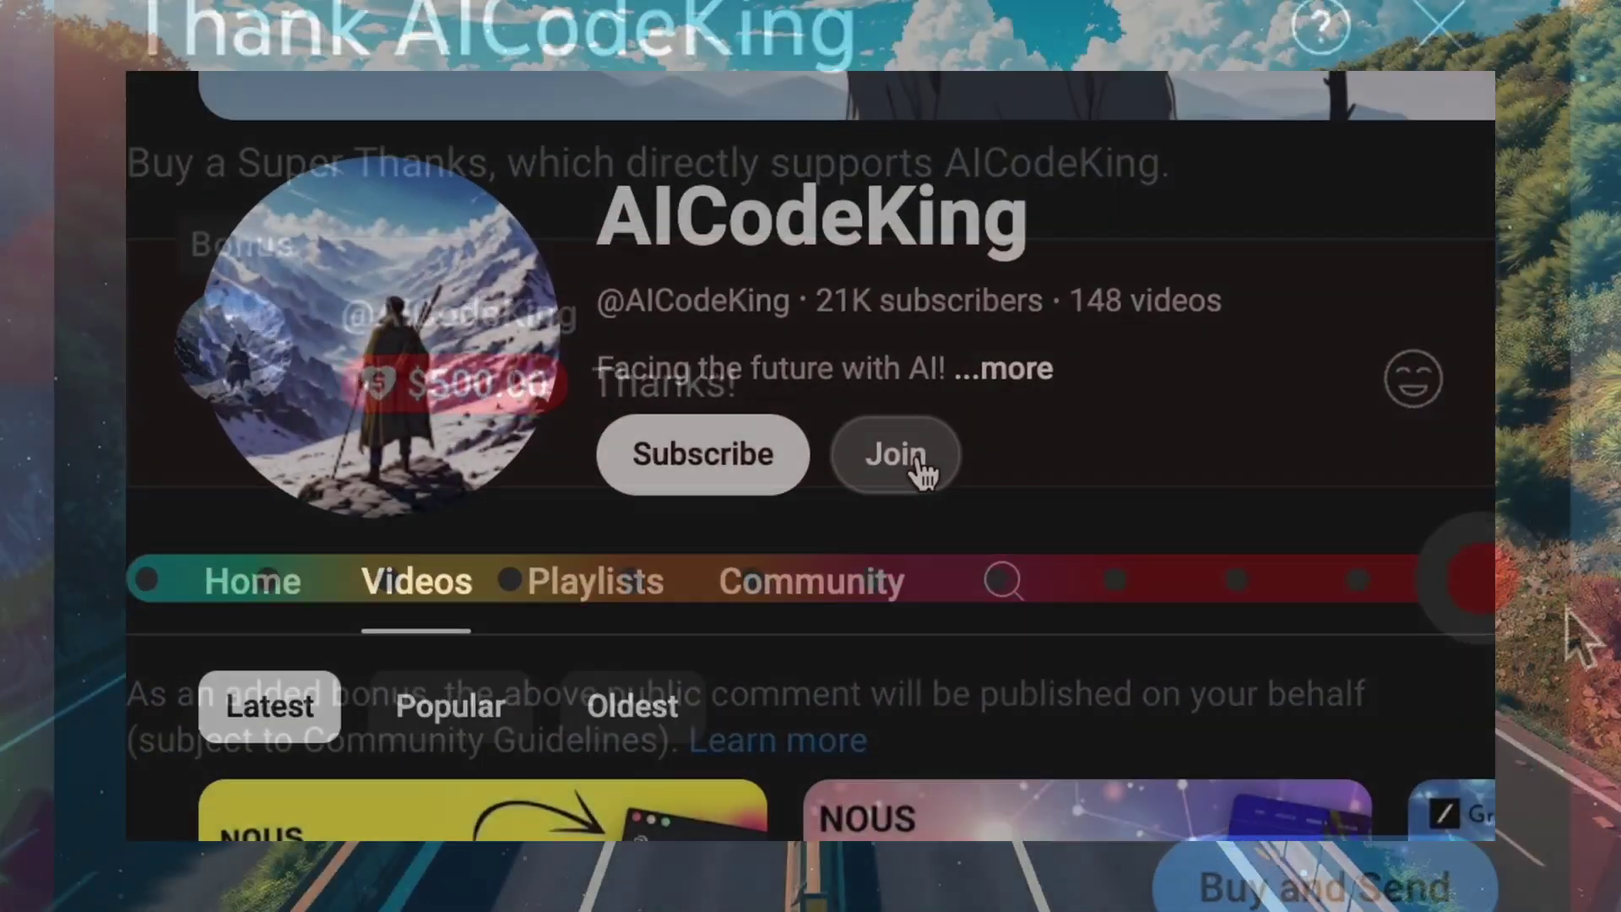
left_click(923, 470)
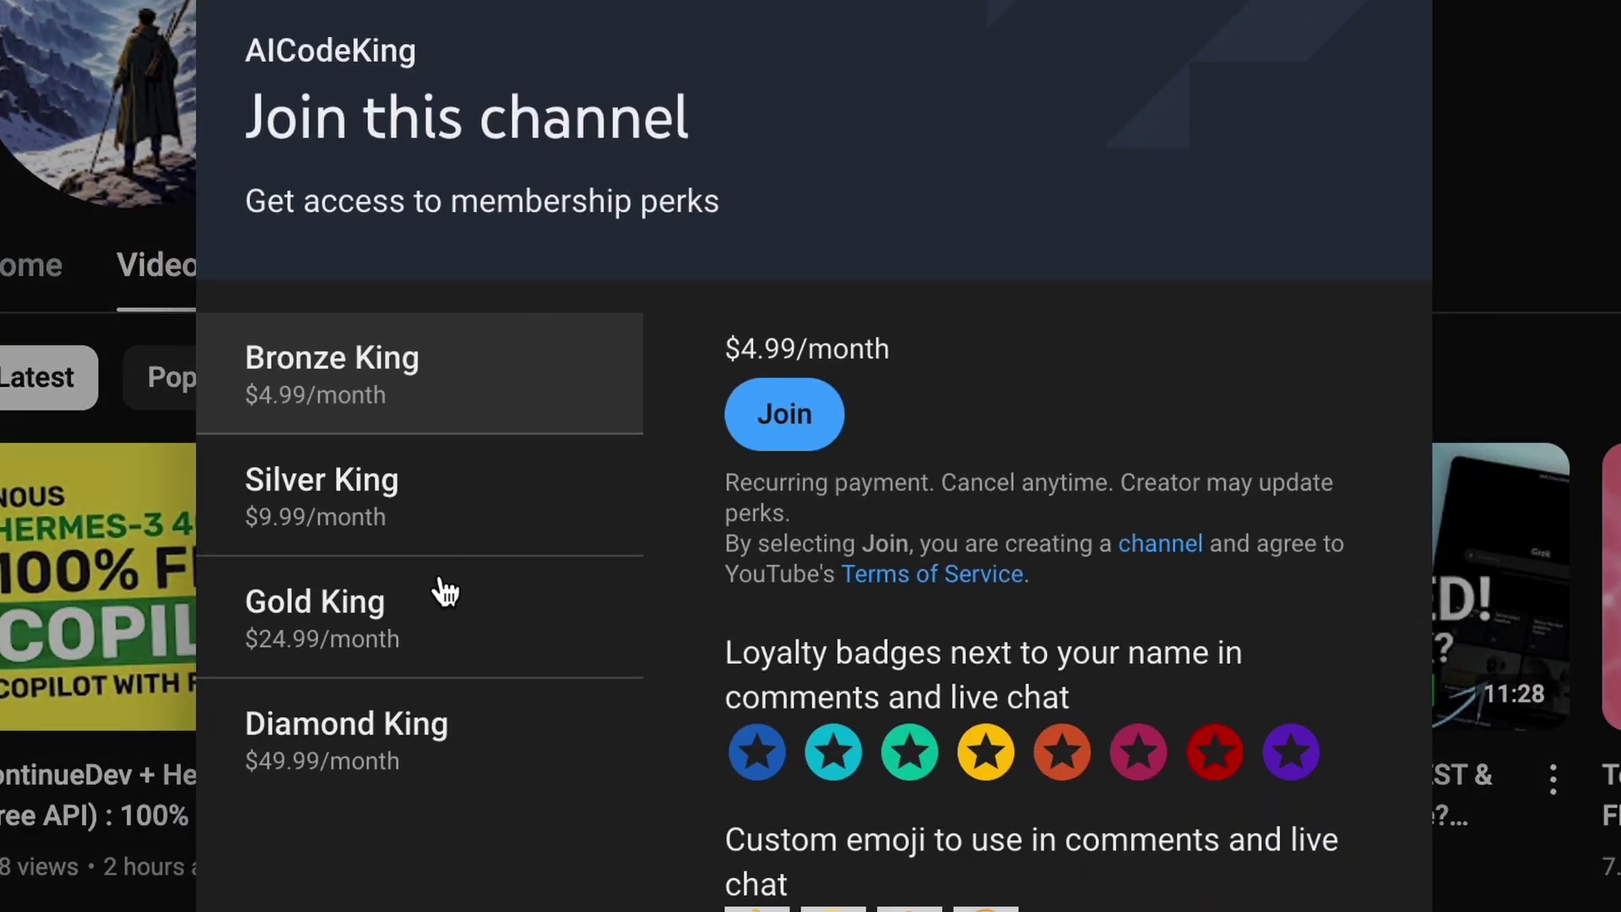